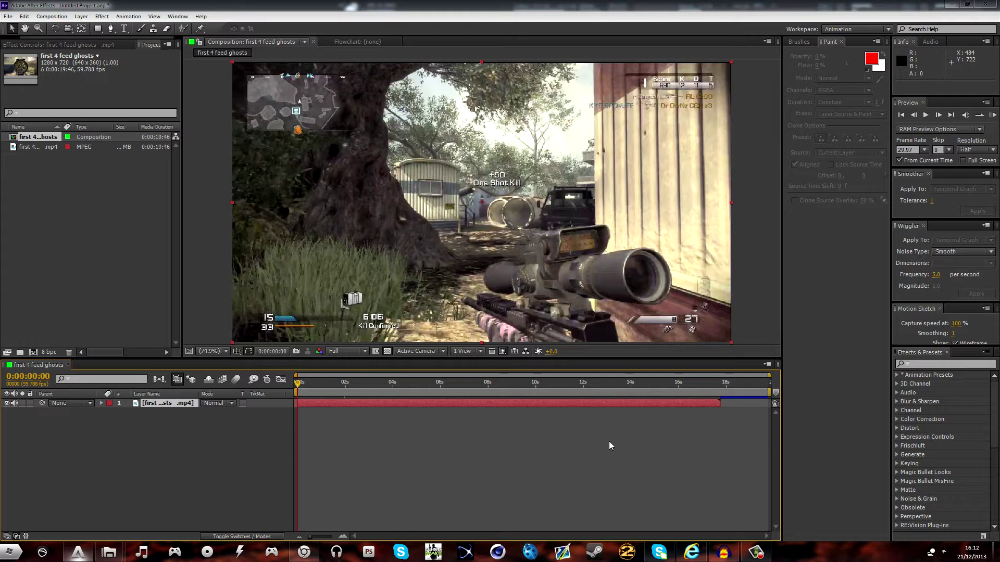
# Preview the opening frames of the gameplay clip and return to the first frame.
pyautogui.moveTo(299, 384); pyautogui.dragTo(319, 392)
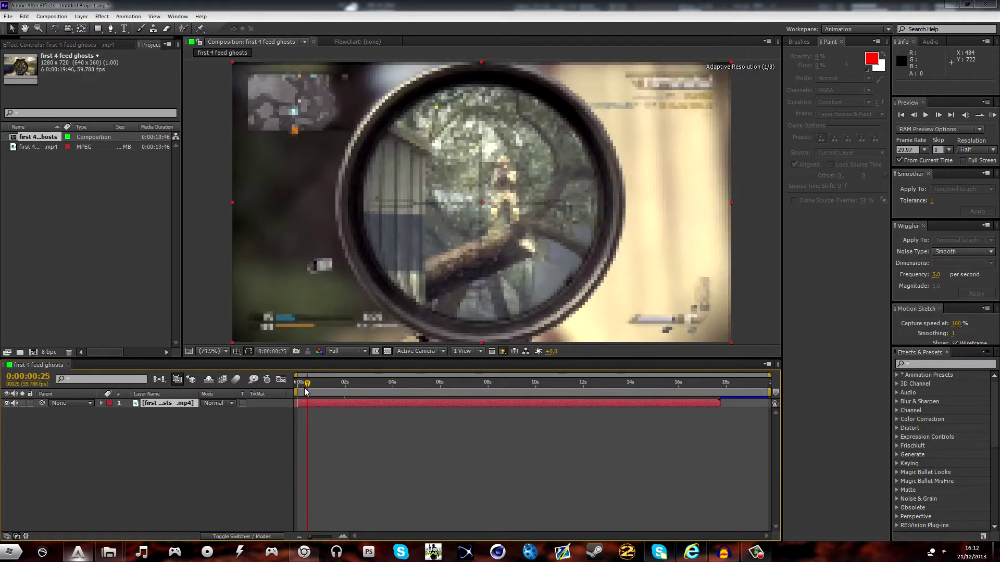
pyautogui.moveTo(319, 392); pyautogui.dragTo(292, 389)
pyautogui.click(324, 462)
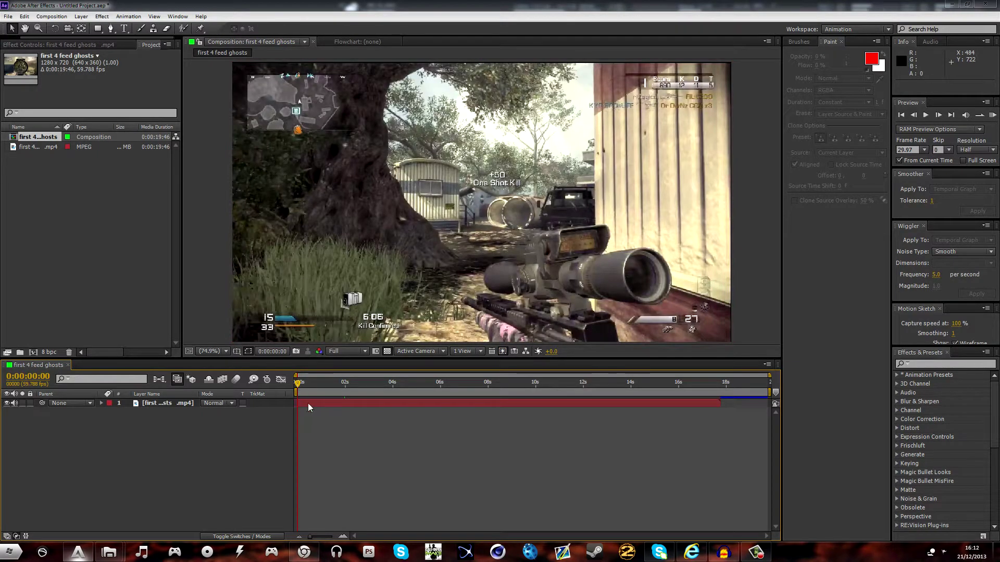
pyautogui.moveTo(299, 389)
pyautogui.mouseDown()
pyautogui.moveTo(324, 391)
pyautogui.moveTo(296, 391)
pyautogui.mouseUp()
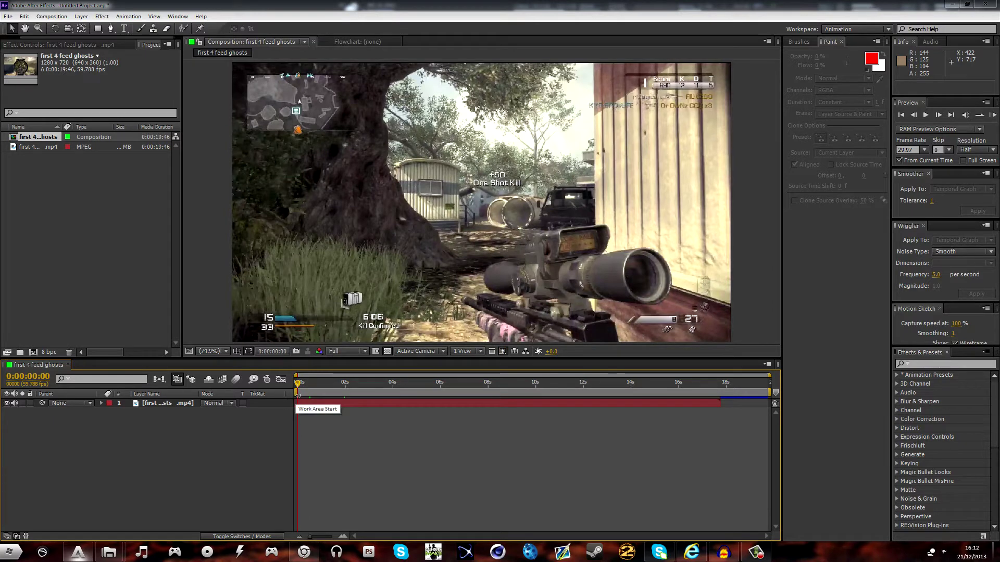
# Add an adjustment layer above the clip and locate the frame where the scoped enemy appears.
pyautogui.hotkey('ctrl', 'alt', 'y')
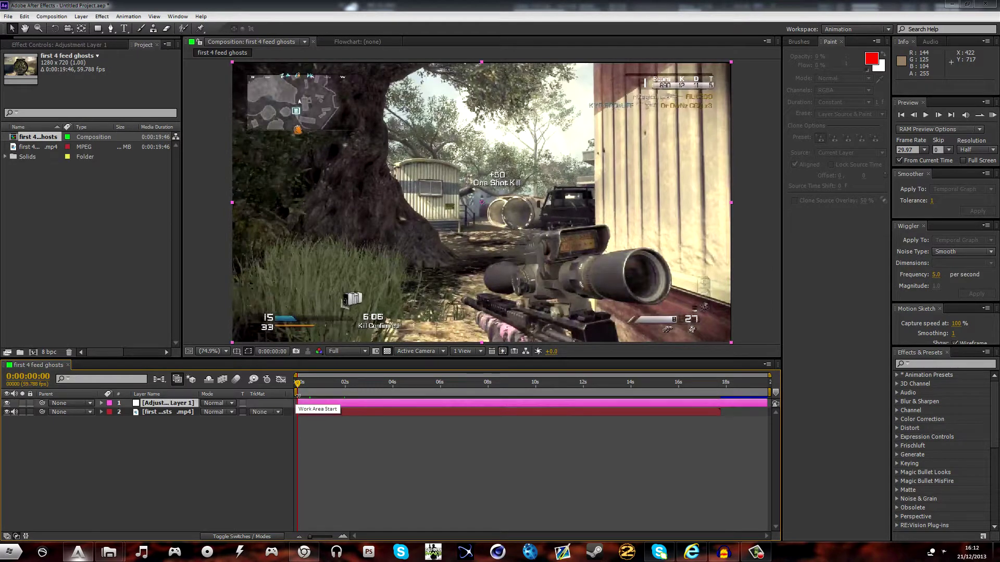
pyautogui.moveTo(297, 383); pyautogui.dragTo(304, 382)
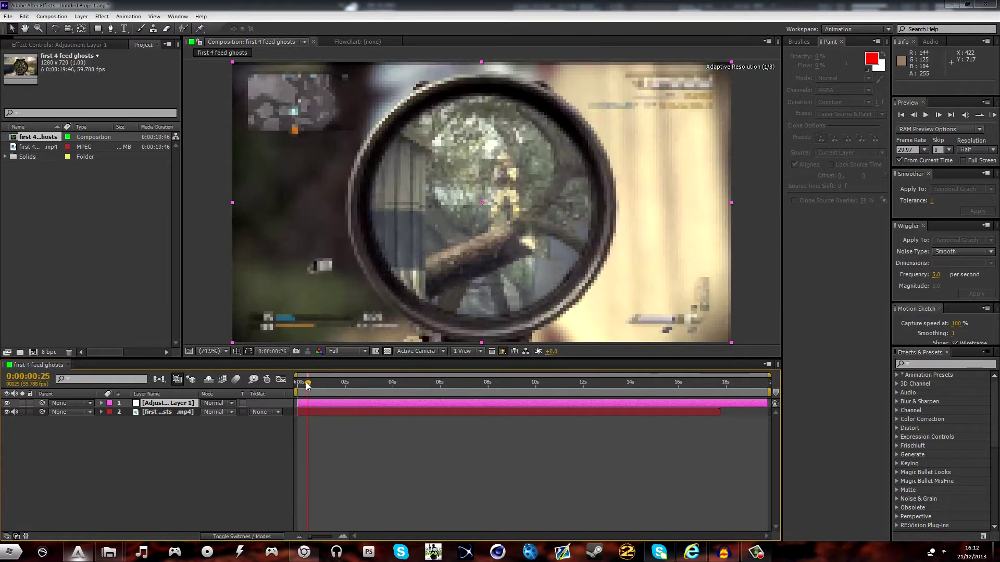
pyautogui.moveTo(305, 382); pyautogui.dragTo(306, 384)
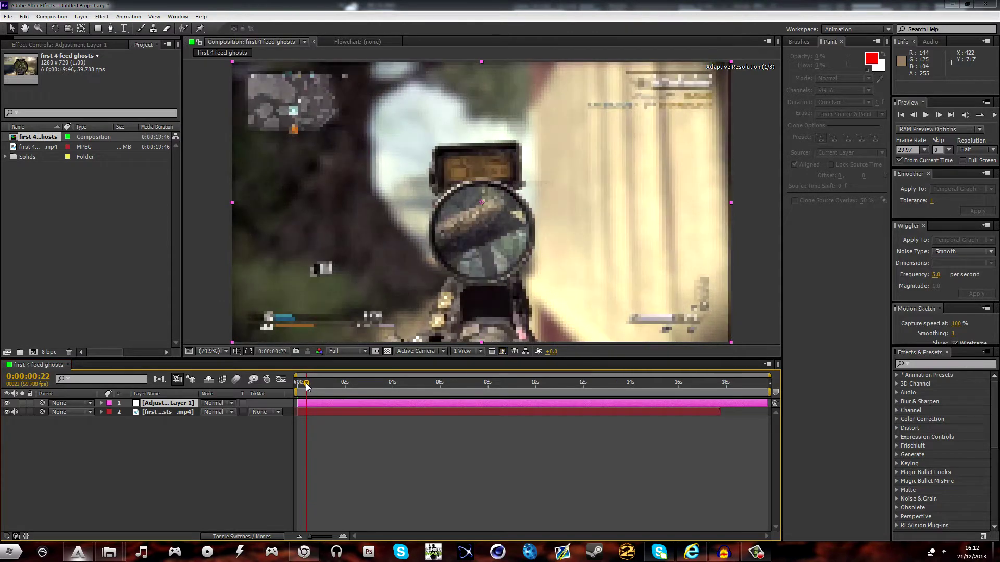
pyautogui.click(941, 115)
pyautogui.click(941, 115)
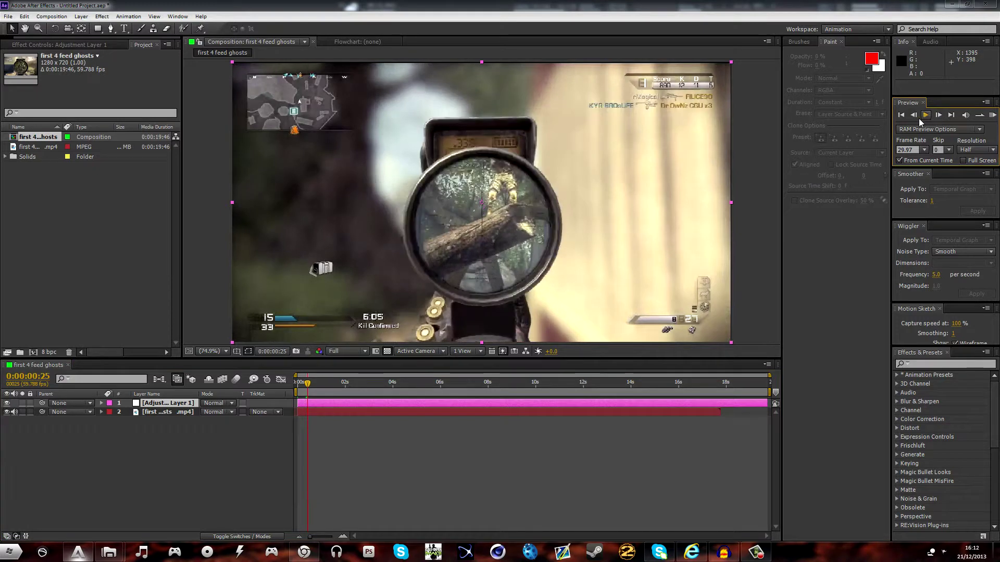
pyautogui.click(916, 117)
pyautogui.click(916, 118)
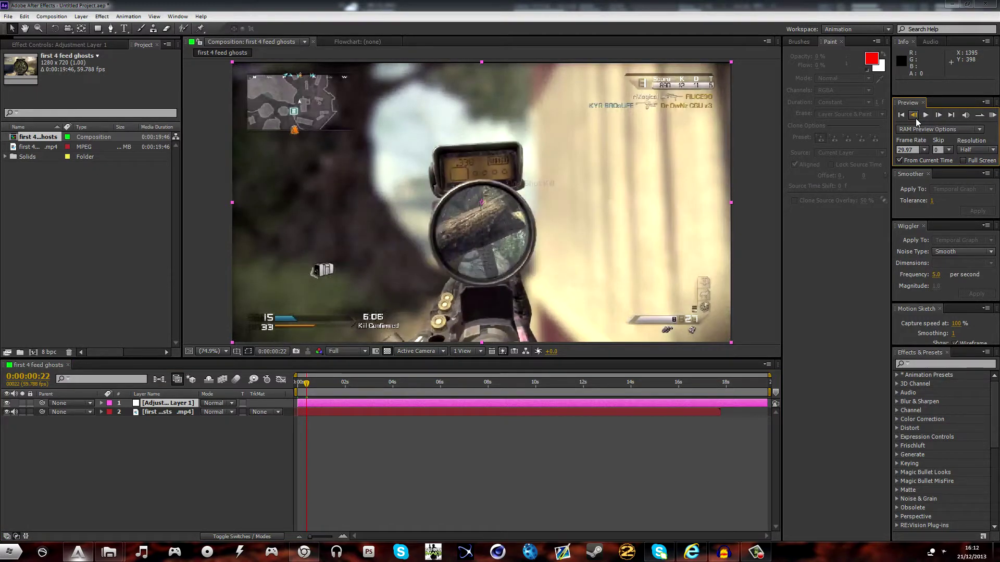
pyautogui.click(915, 117)
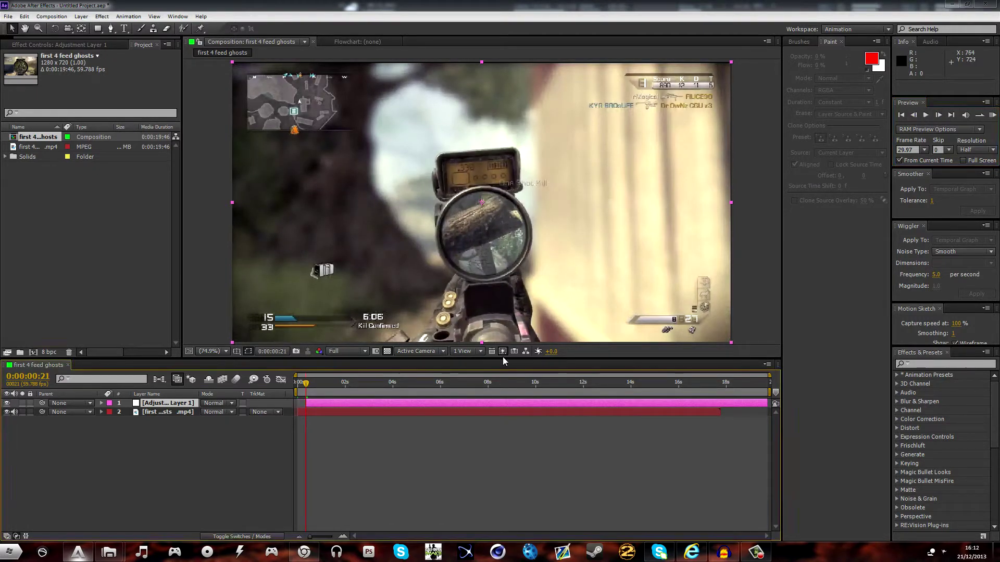
# Trim the adjustment layer's out point at about one second (Alt+]) and return to the enemy frame.
pyautogui.hotkey('ctrl', 's')
pyautogui.click(966, 525)
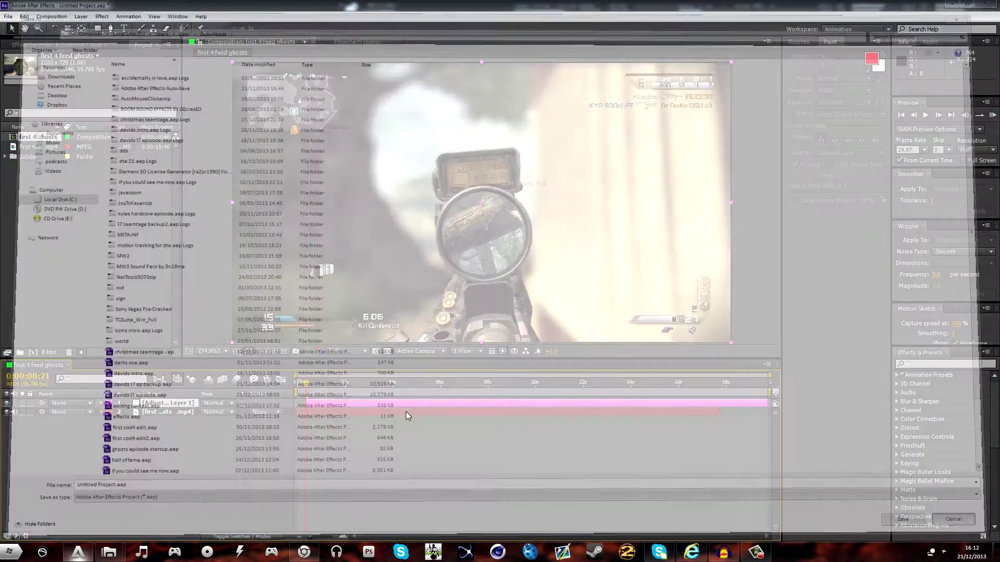
pyautogui.click(316, 378)
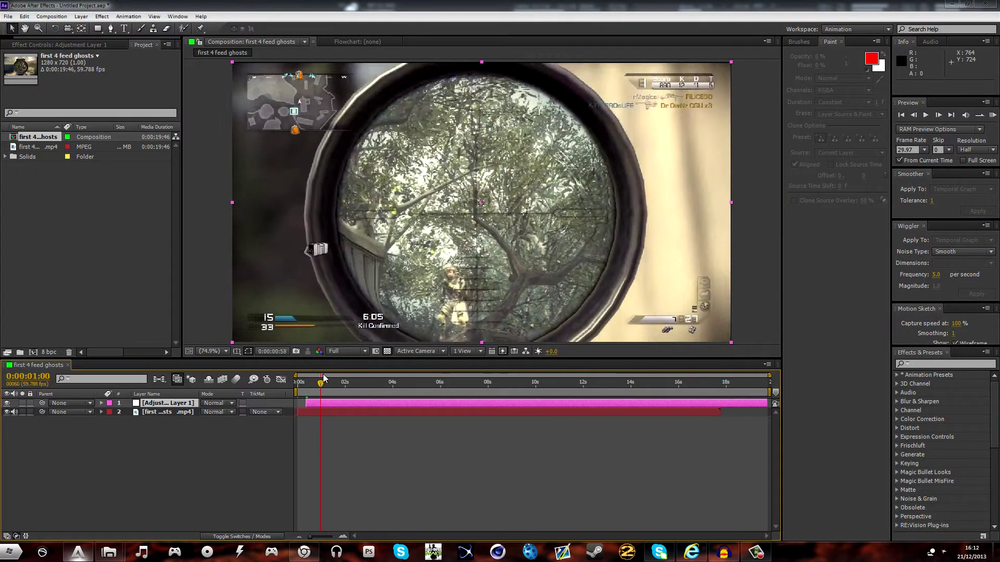
pyautogui.moveTo(317, 381)
pyautogui.mouseDown()
pyautogui.moveTo(325, 379)
pyautogui.moveTo(317, 380)
pyautogui.mouseUp()
pyautogui.hotkey('alt', ']')
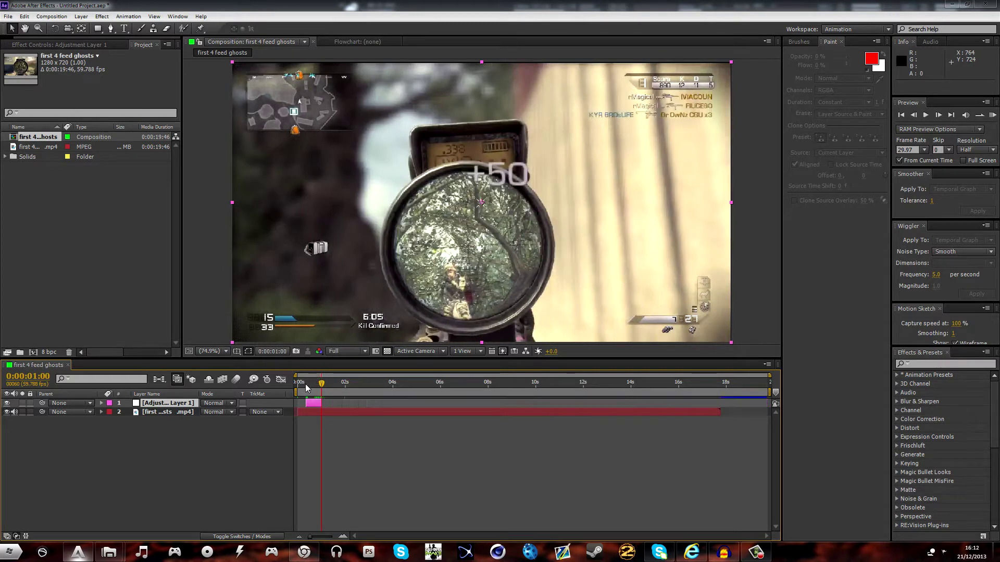
pyautogui.click(306, 383)
pyautogui.click(349, 539)
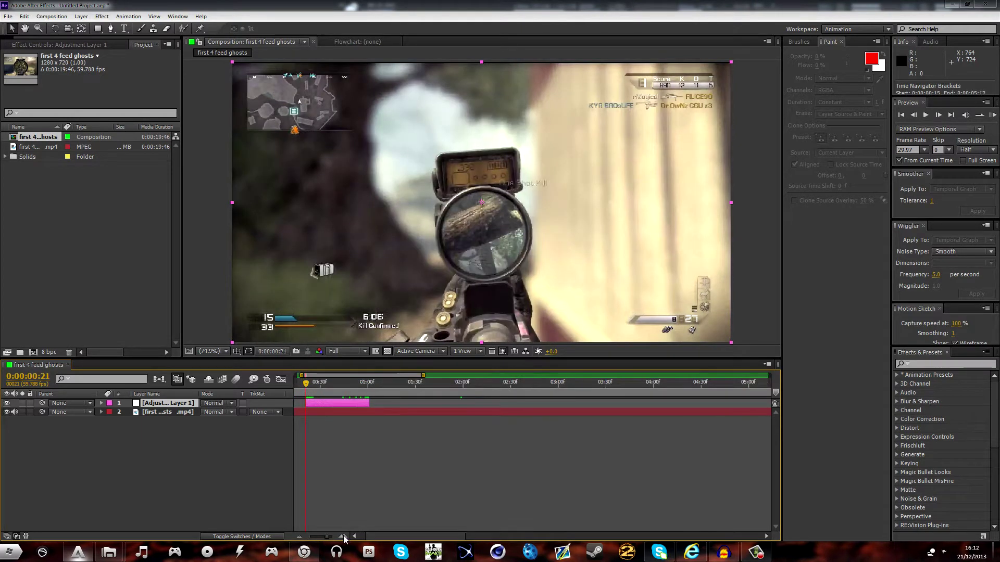
# Switch to the Pen tool and centre a magnified view on the soldier in the scope.
pyautogui.click(333, 388)
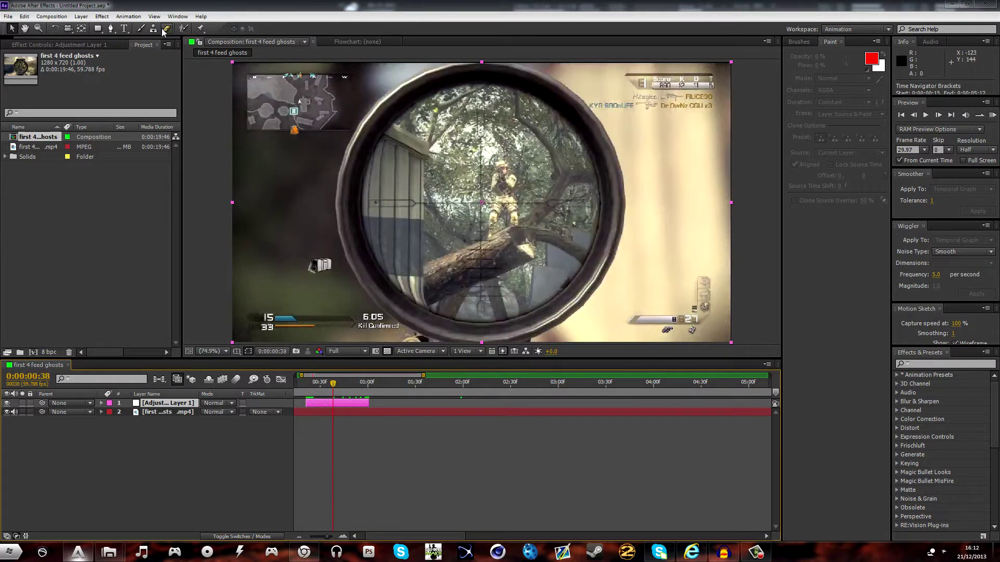
pyautogui.click(109, 30)
pyautogui.scroll(1, 479, 234)
pyautogui.moveTo(507, 239)
pyautogui.mouseDown()
pyautogui.moveTo(479, 238)
pyautogui.moveTo(508, 250)
pyautogui.mouseUp()
pyautogui.scroll(1, 508, 250)
pyautogui.moveTo(375, 211); pyautogui.dragTo(401, 211)
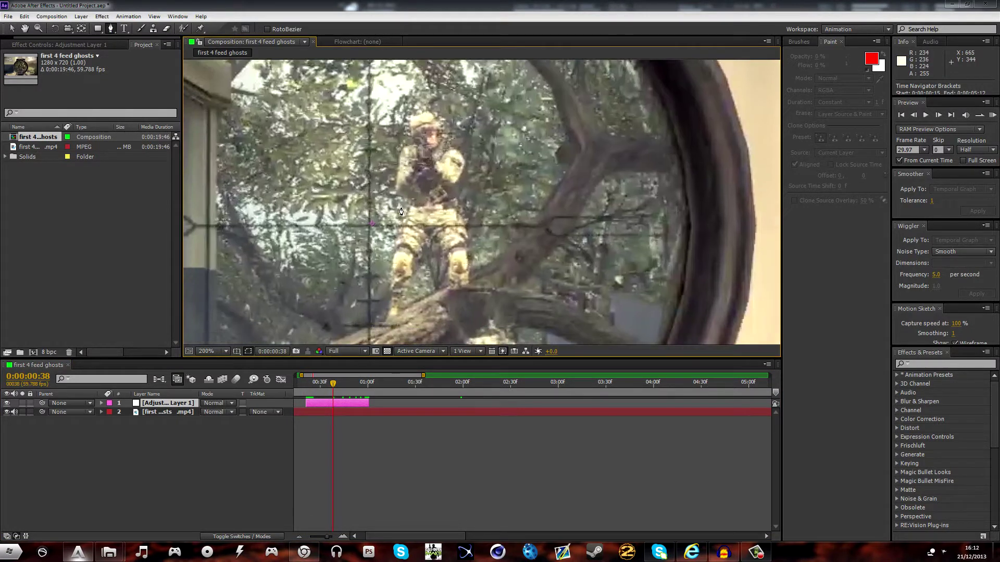
# Draw a closed mask on Adjustment Layer 1 tracing the soldier's feet, head, side and legs.
pyautogui.click(424, 249)
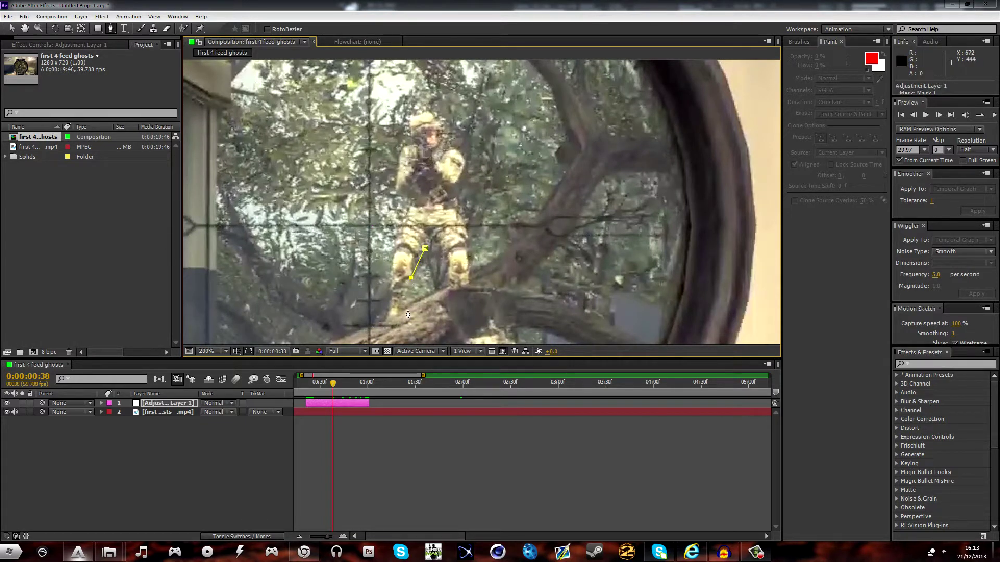
pyautogui.click(427, 112)
pyautogui.click(443, 128)
pyautogui.click(467, 229)
pyautogui.click(467, 254)
pyautogui.click(449, 268)
pyautogui.click(434, 236)
pyautogui.click(341, 400)
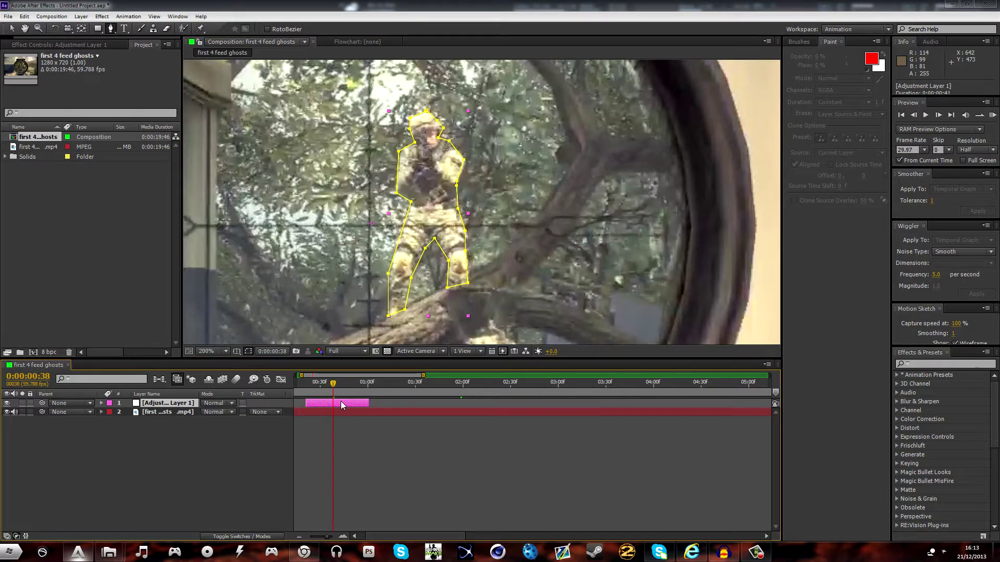
# Keyframe the Mask Path at the current frame and reveal the layer's Position property.
pyautogui.press('m')
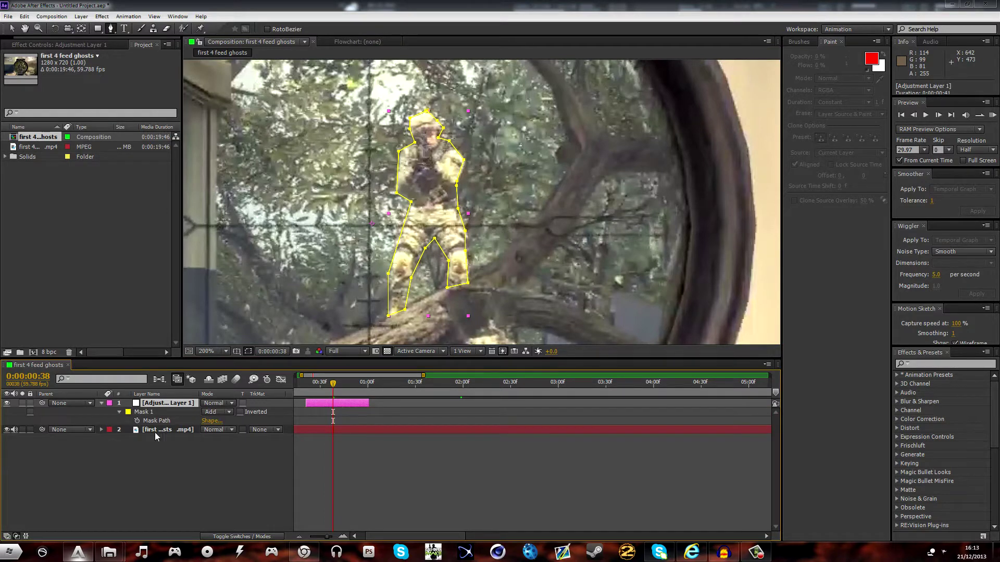
pyautogui.click(137, 421)
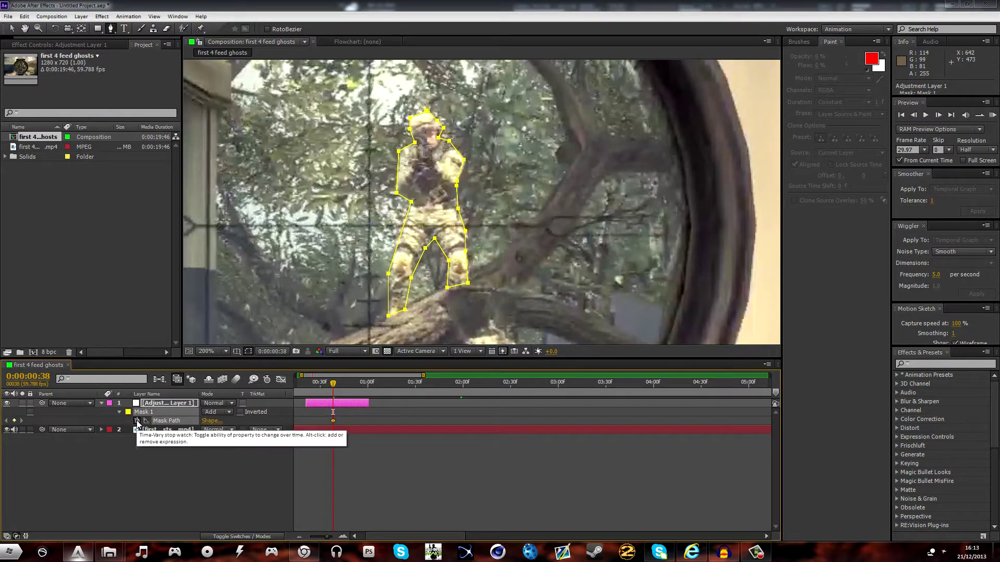
pyautogui.hotkey('shift', 'p')
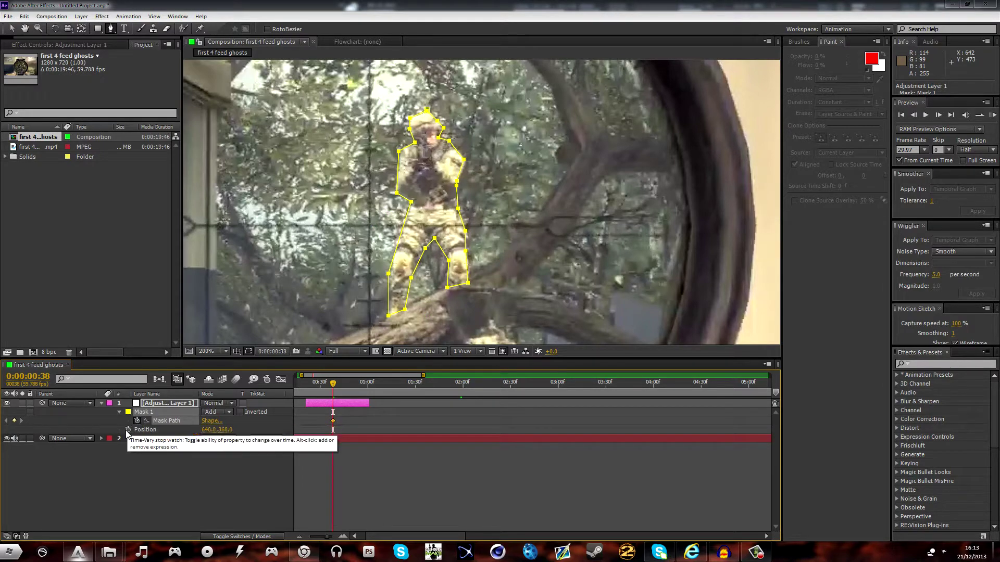
pyautogui.hotkey('ctrl', 's')
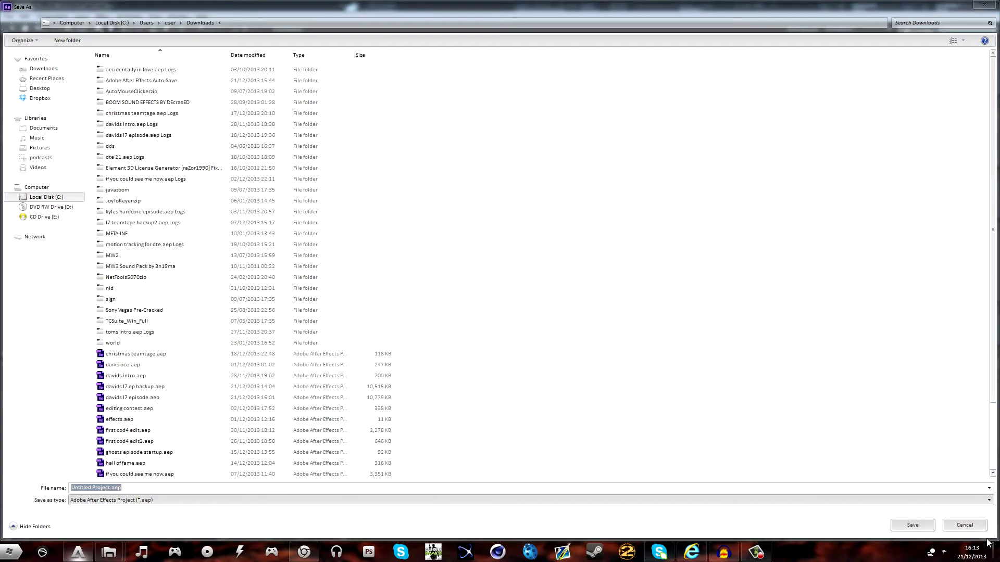
pyautogui.click(965, 527)
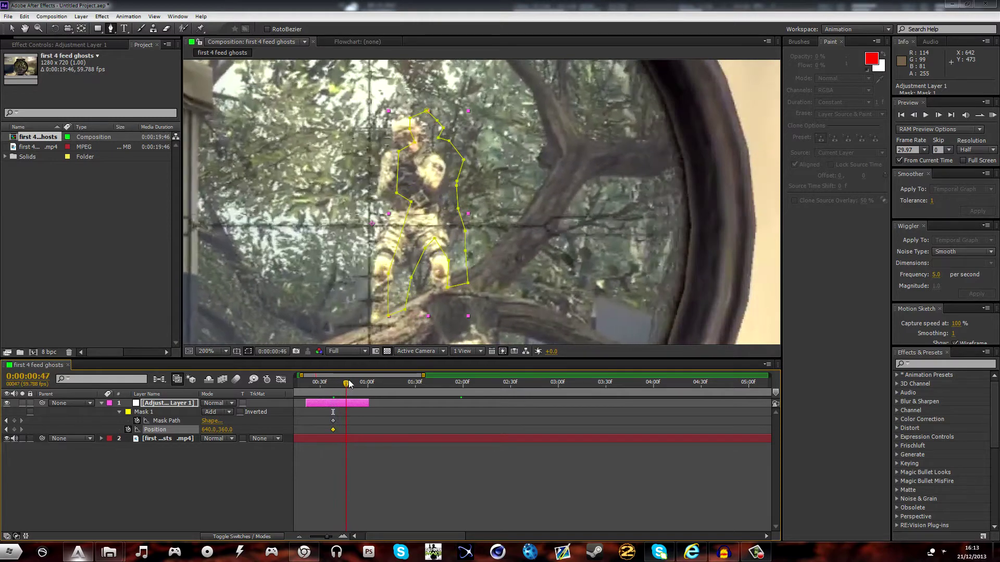
# Step through the next frames and move the mask onto the soldier, undoing a stray mask point.
pyautogui.moveTo(349, 383); pyautogui.dragTo(350, 383)
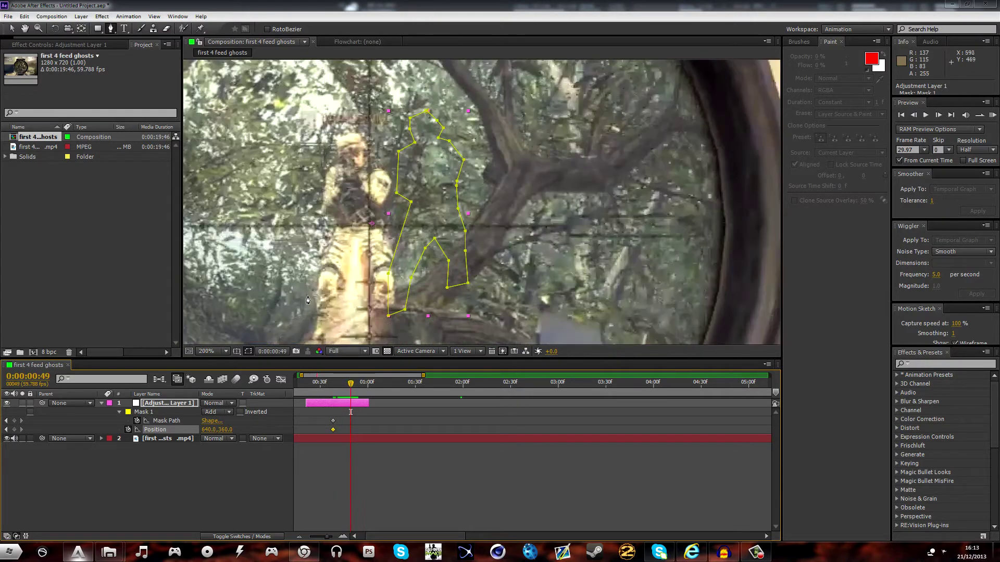
pyautogui.click(425, 218)
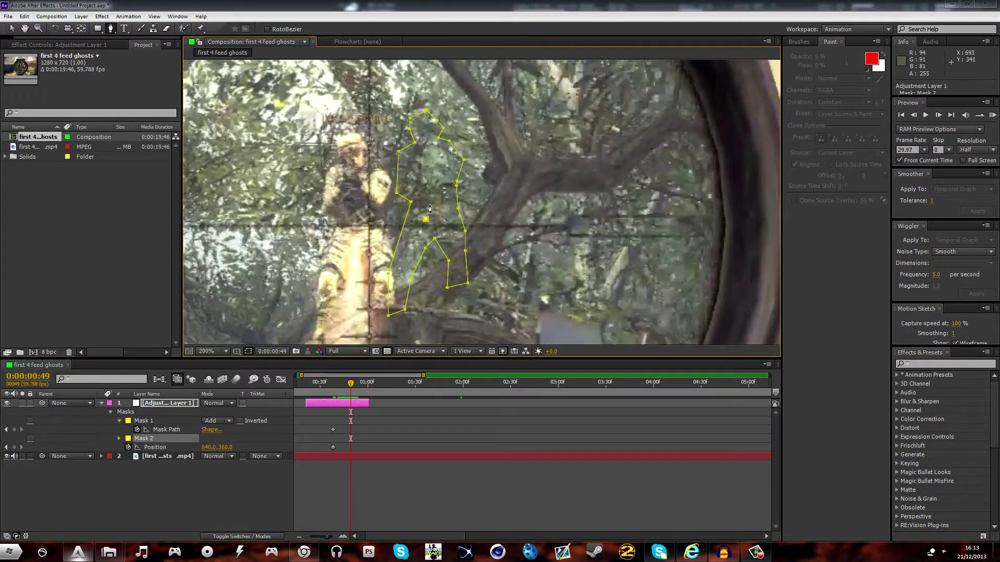
pyautogui.hotkey('ctrl', 'z')
pyautogui.press('v')
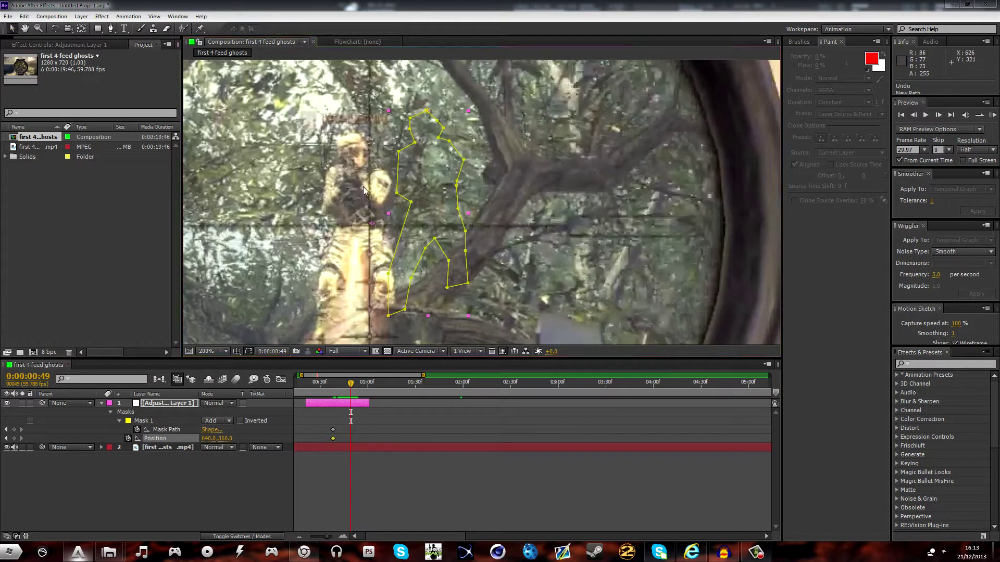
pyautogui.moveTo(429, 179); pyautogui.dragTo(360, 200)
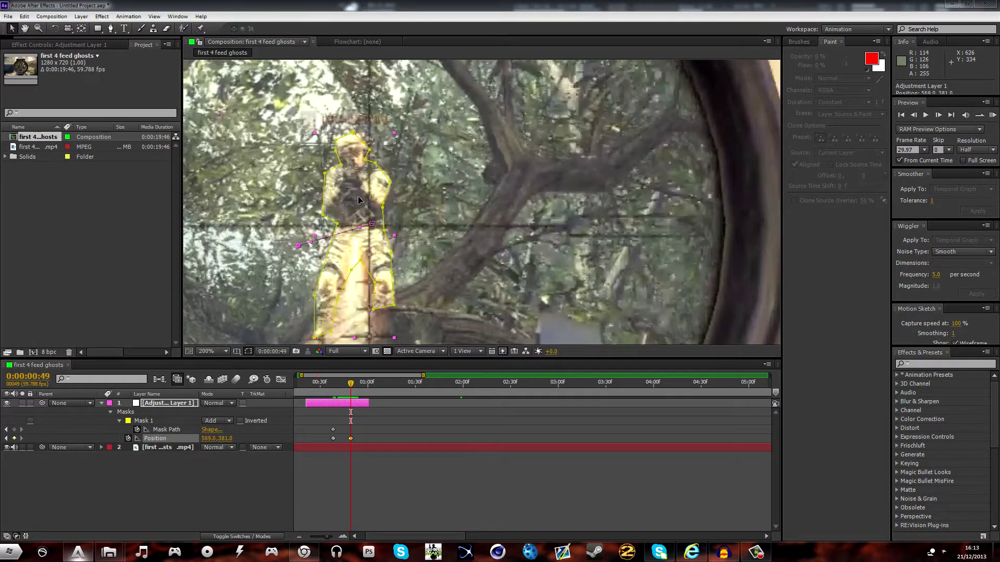
pyautogui.moveTo(355, 385); pyautogui.dragTo(344, 386)
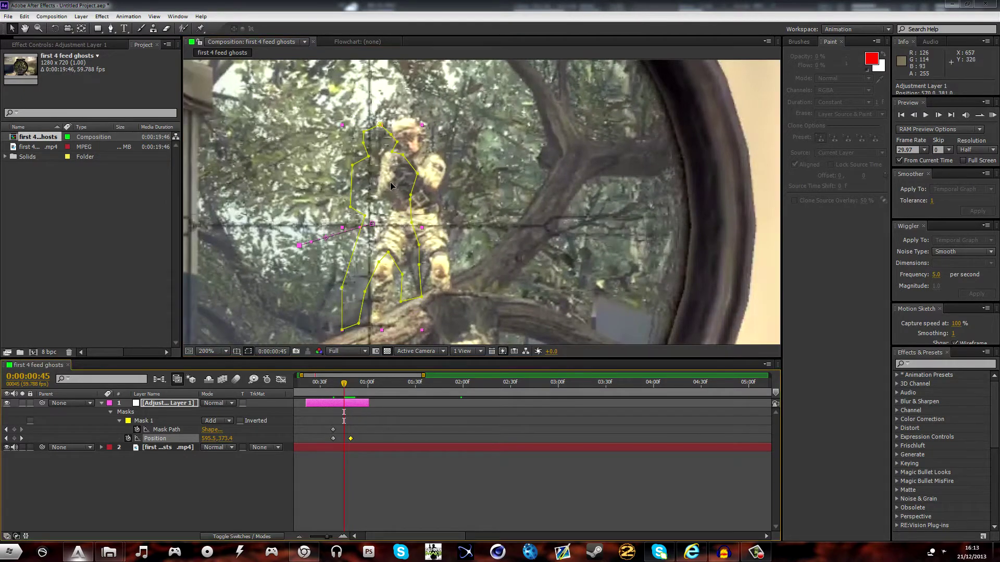
pyautogui.moveTo(390, 182); pyautogui.dragTo(416, 174)
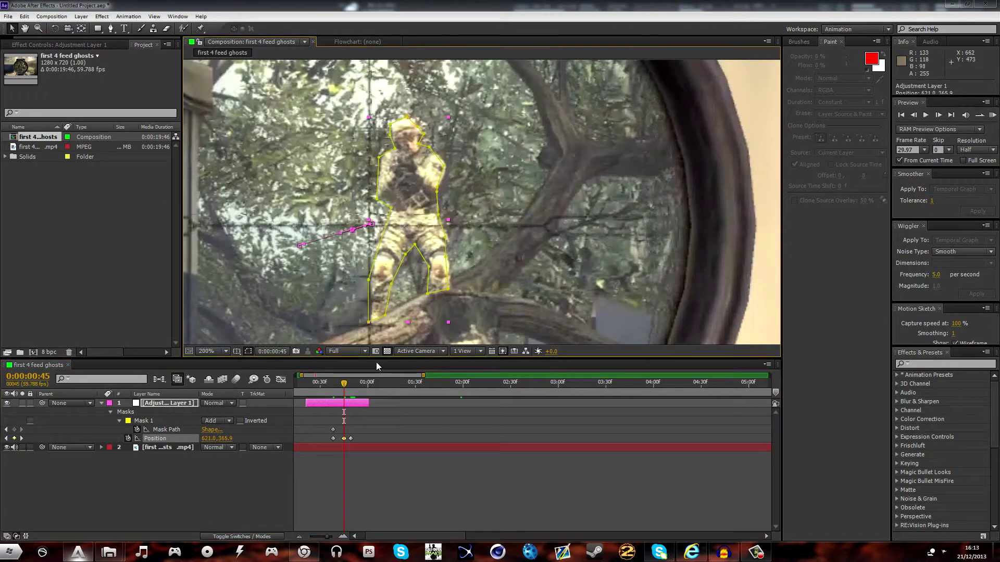
# Reselect the adjustment layer and reposition the mask over the soldier on later frames.
pyautogui.moveTo(344, 386); pyautogui.dragTo(355, 385)
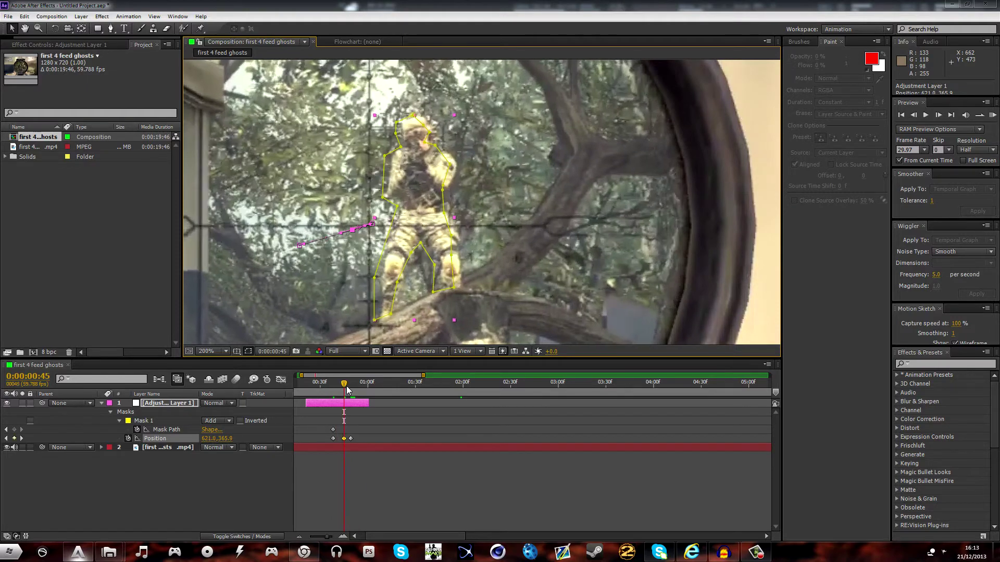
pyautogui.scroll(2, 424, 197)
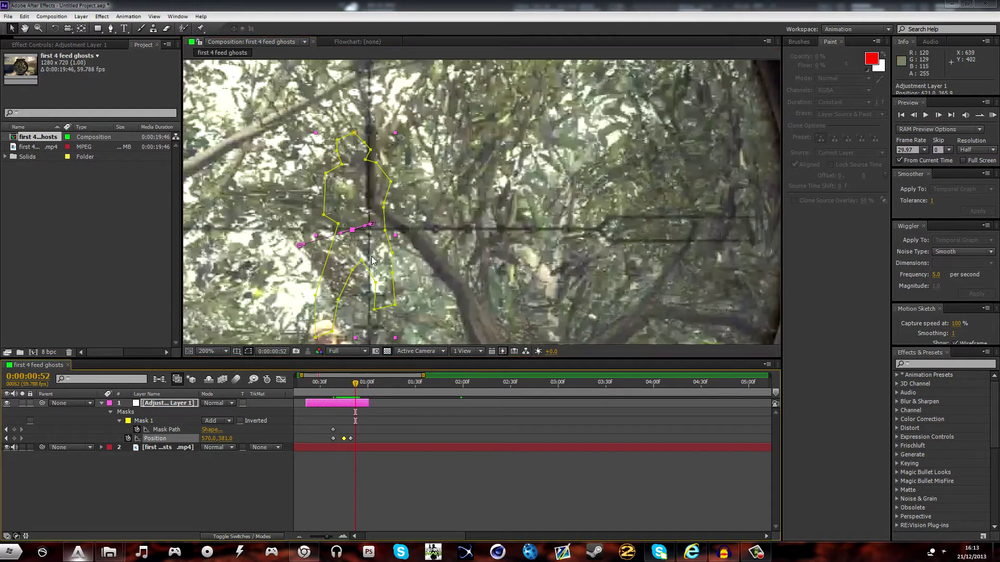
pyautogui.moveTo(468, 218); pyautogui.dragTo(424, 197)
pyautogui.scroll(-2, 407, 247)
pyautogui.rightClick(426, 253)
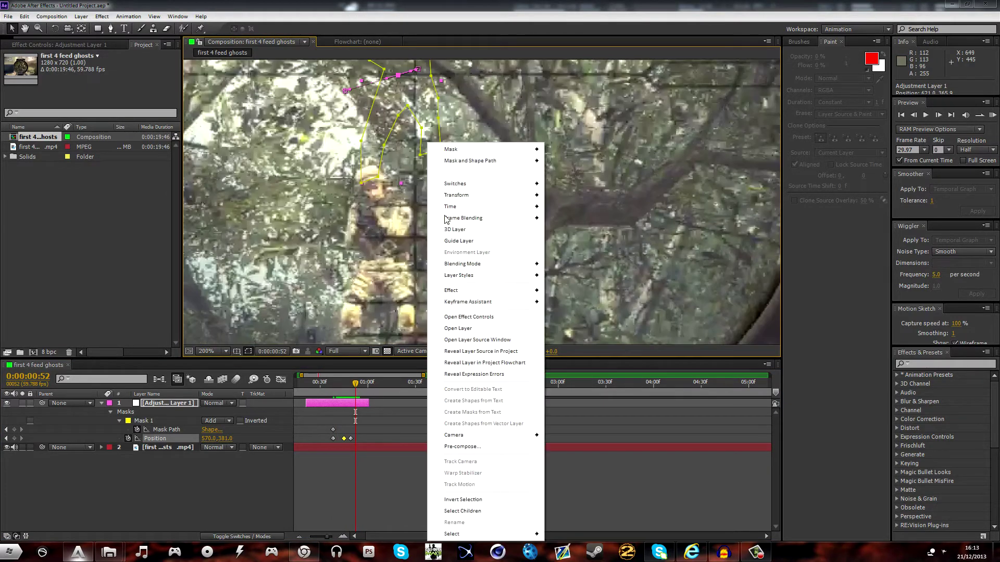
pyautogui.click(407, 262)
pyautogui.click(338, 403)
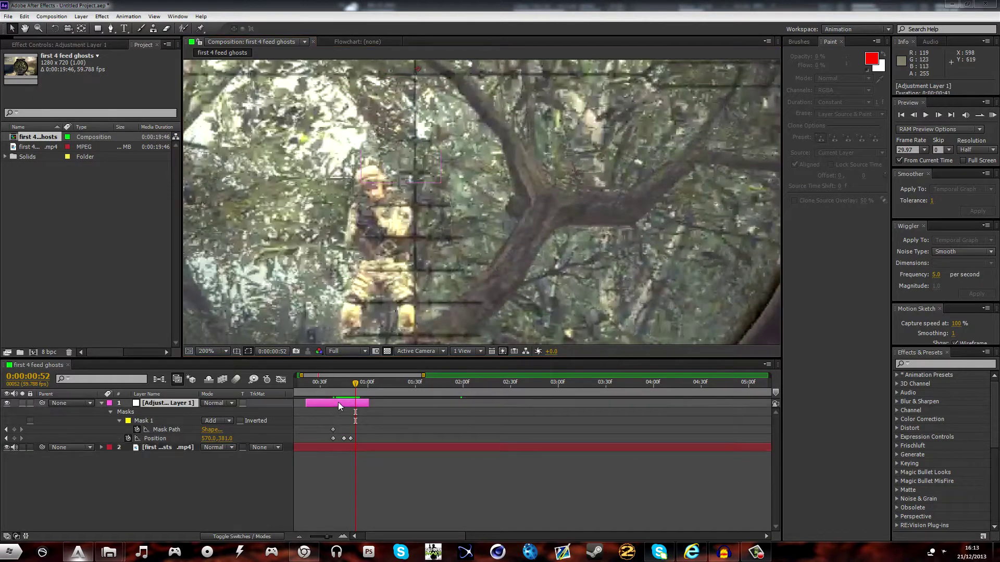
pyautogui.moveTo(383, 79)
pyautogui.mouseDown()
pyautogui.moveTo(378, 247)
pyautogui.moveTo(359, 386)
pyautogui.mouseUp()
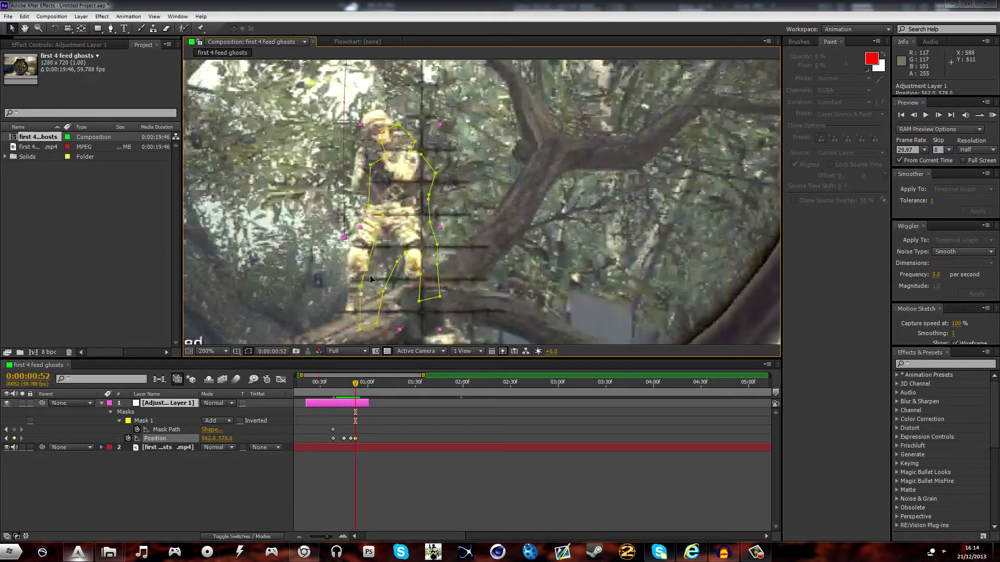
pyautogui.press('pagedown')
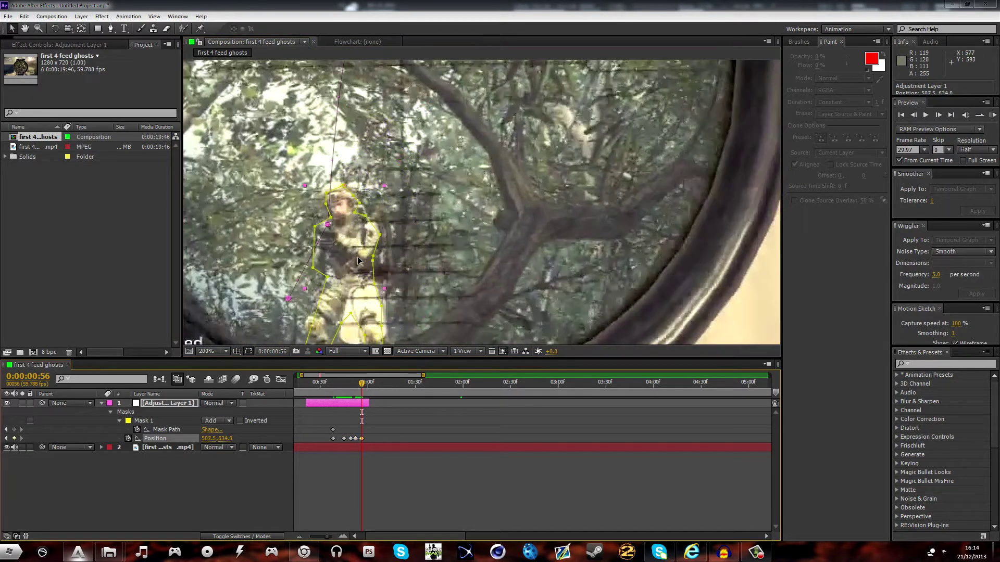
pyautogui.moveTo(357, 256)
pyautogui.mouseDown()
pyautogui.moveTo(333, 303)
pyautogui.moveTo(355, 267)
pyautogui.mouseUp()
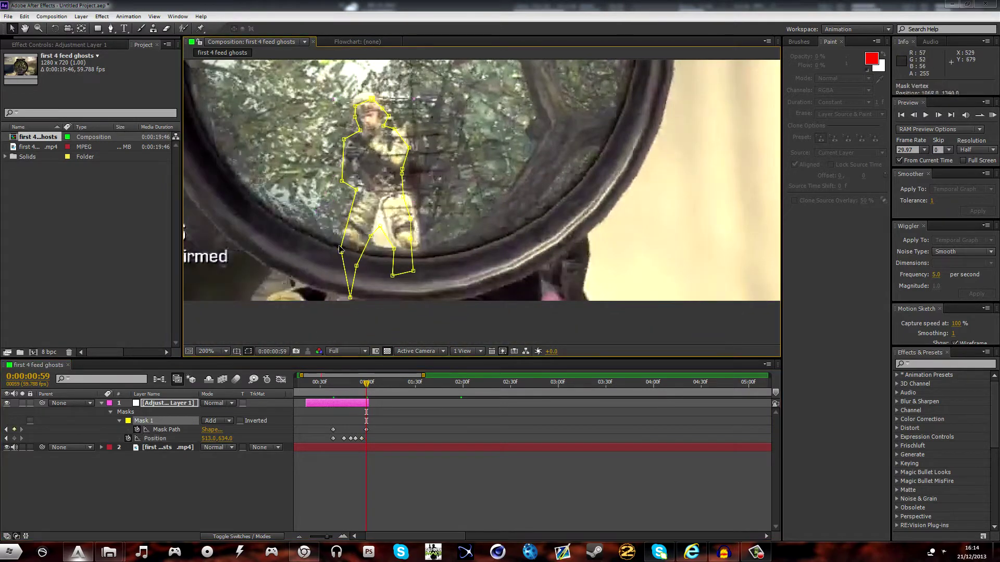
# Reshape the mask's lower points around the soldier's legs on the next frame.
pyautogui.press('pagedown')
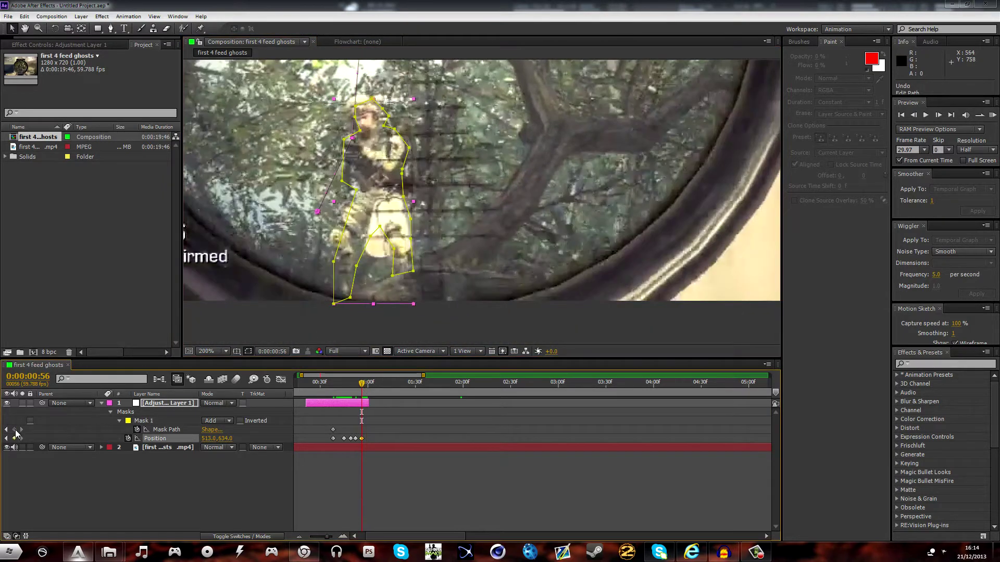
pyautogui.moveTo(338, 248)
pyautogui.mouseDown()
pyautogui.moveTo(334, 263)
pyautogui.moveTo(344, 231)
pyautogui.mouseUp()
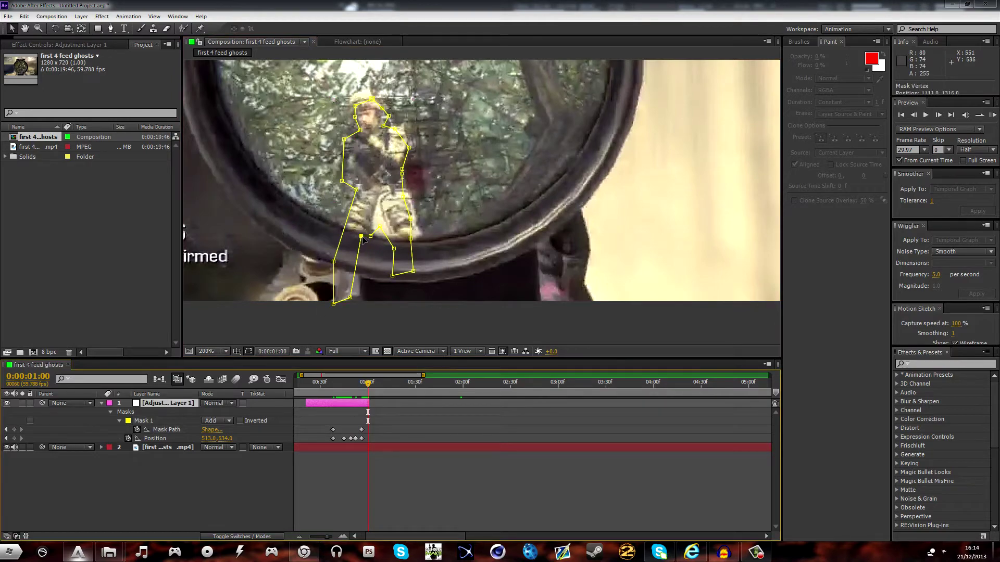
pyautogui.moveTo(333, 304)
pyautogui.mouseDown()
pyautogui.moveTo(350, 295)
pyautogui.moveTo(353, 238)
pyautogui.mouseUp()
pyautogui.moveTo(412, 270); pyautogui.dragTo(407, 254)
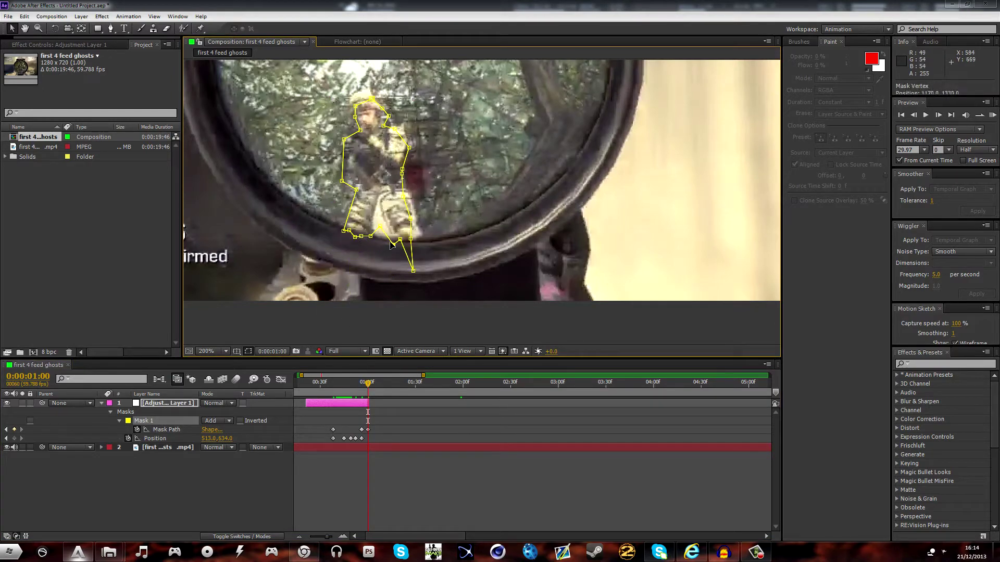
# Align the mask with the soldier back at frame 23 and save the project.
pyautogui.click(352, 383)
pyautogui.moveTo(356, 391); pyautogui.dragTo(310, 391)
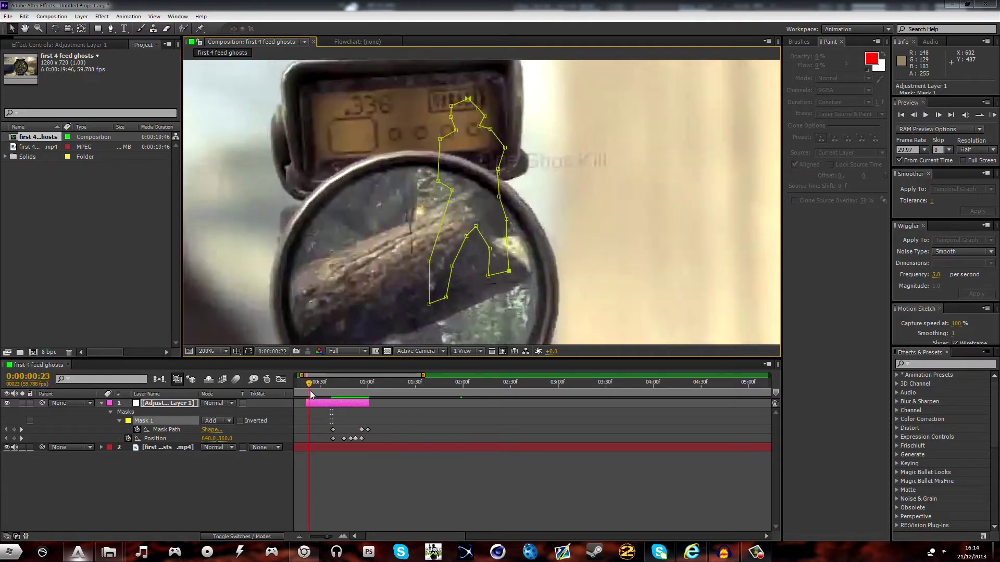
pyautogui.moveTo(563, 69); pyautogui.dragTo(469, 115)
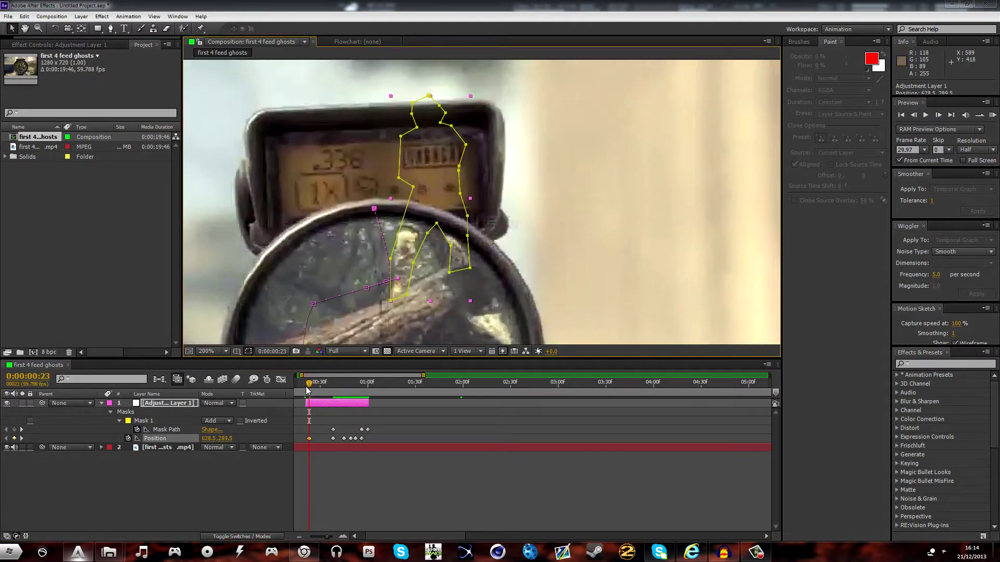
pyautogui.moveTo(308, 389)
pyautogui.mouseDown()
pyautogui.moveTo(327, 388)
pyautogui.moveTo(305, 387)
pyautogui.mouseUp()
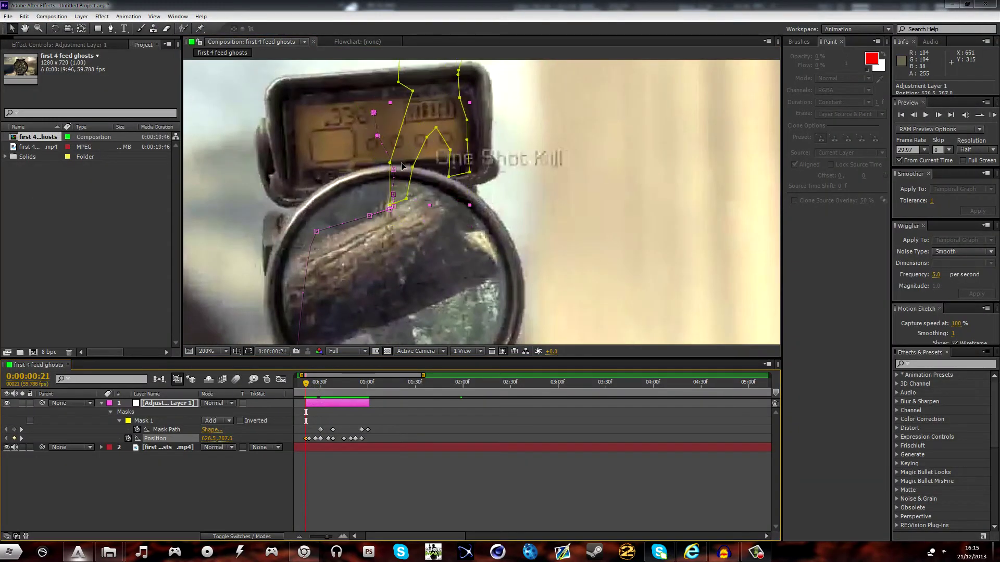
pyautogui.hotkey('ctrl', 's')
pyautogui.click(962, 526)
pyautogui.moveTo(429, 150); pyautogui.dragTo(404, 155)
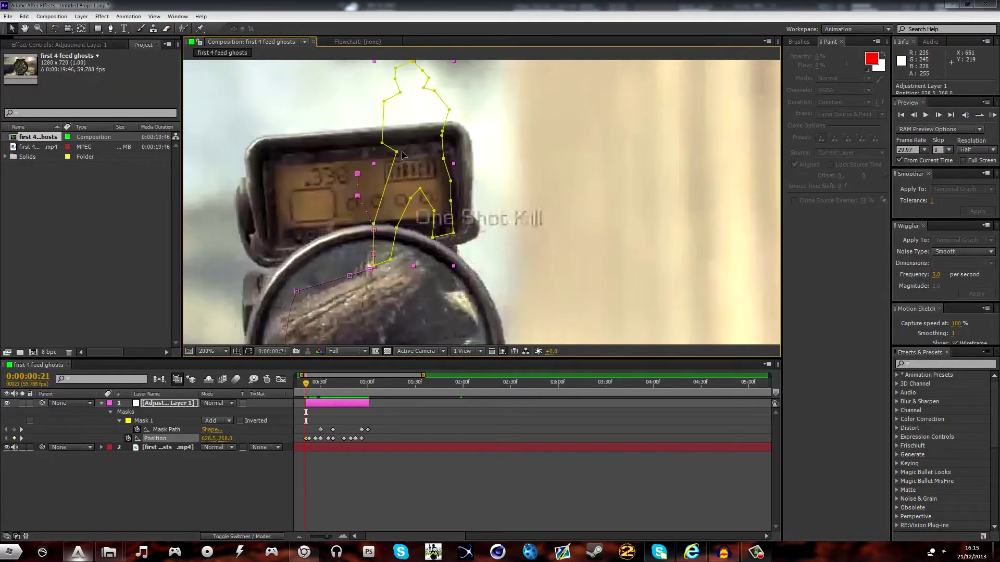
pyautogui.moveTo(304, 387); pyautogui.dragTo(312, 388)
# Search 's_text' in Effects & Presets and apply S_TextureNeurons to the masked adjustment layer.
pyautogui.hotkey('shift', '/')
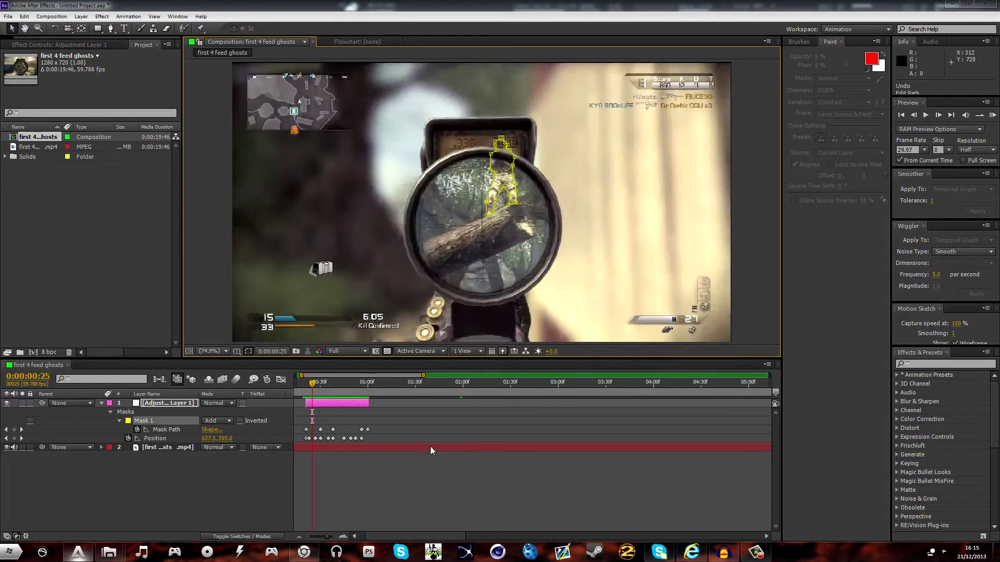
pyautogui.click(331, 403)
pyautogui.click(926, 366)
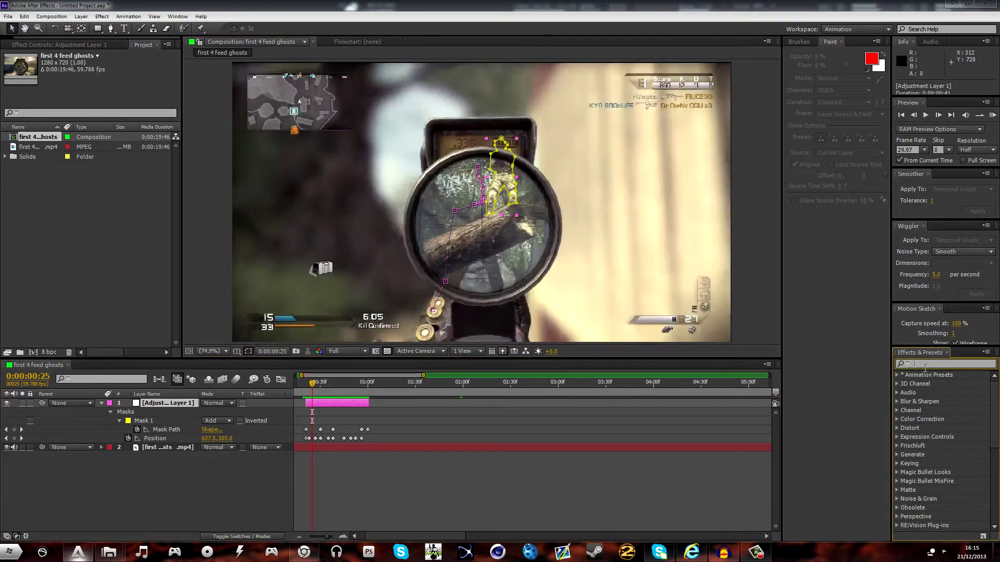
pyautogui.click(925, 367)
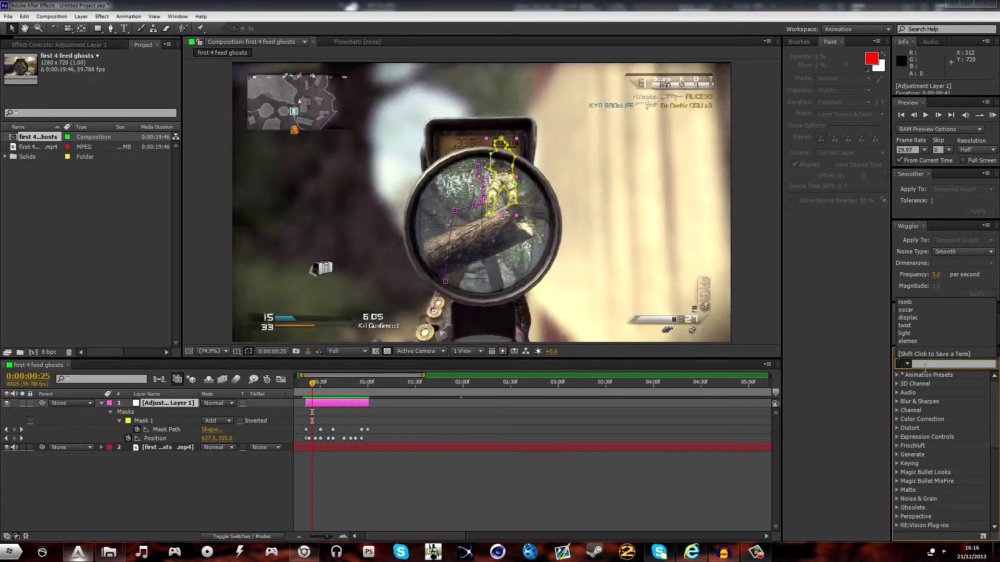
pyautogui.click(926, 364)
pyautogui.write('s_tex')
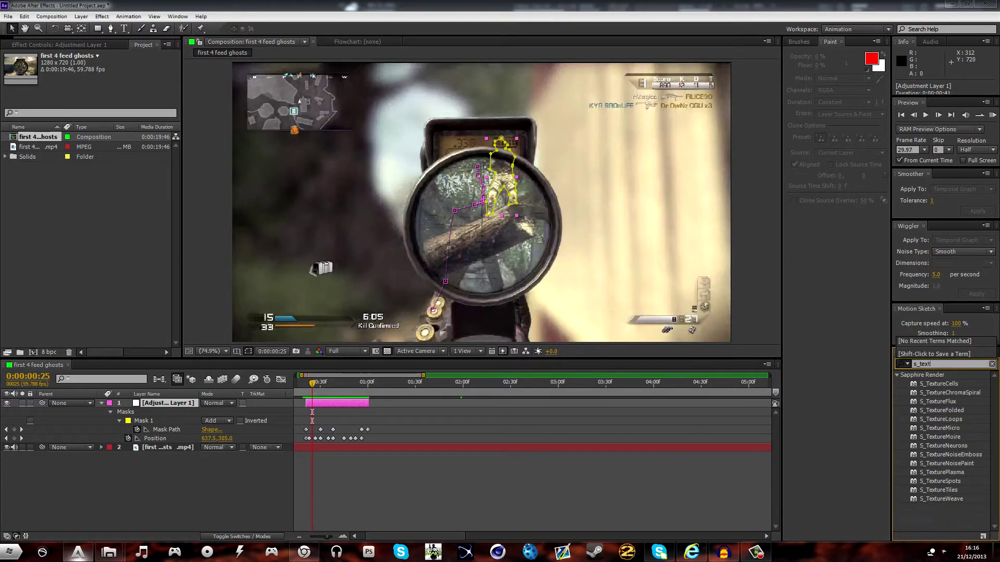
pyautogui.write('t')
pyautogui.press('BackSpace')
pyautogui.moveTo(955, 446); pyautogui.dragTo(380, 405)
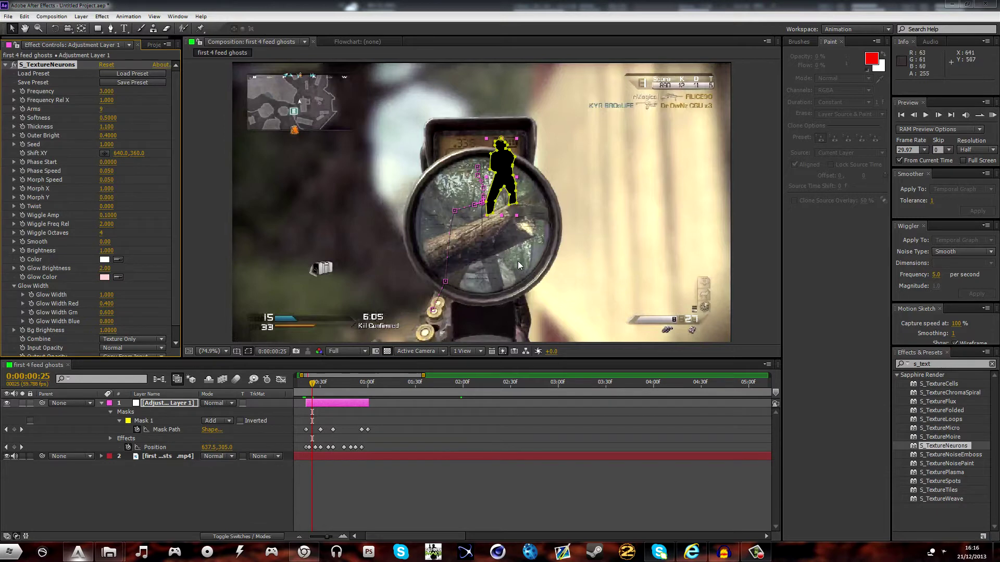
# Set the adjustment layer to Screen blending and S_TextureNeurons Frequency to 1.02, viewer at Fit.
pyautogui.click(215, 402)
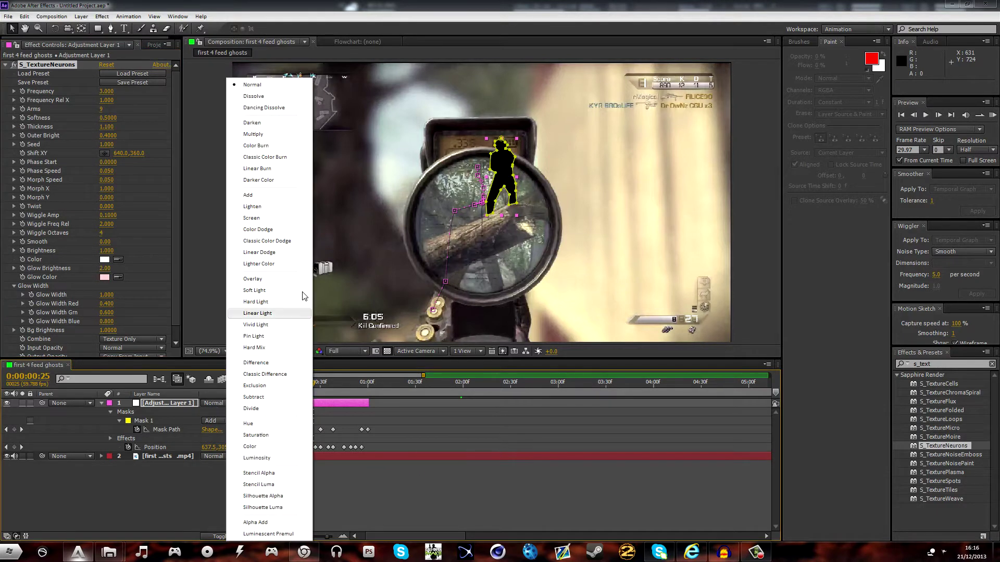
pyautogui.click(261, 218)
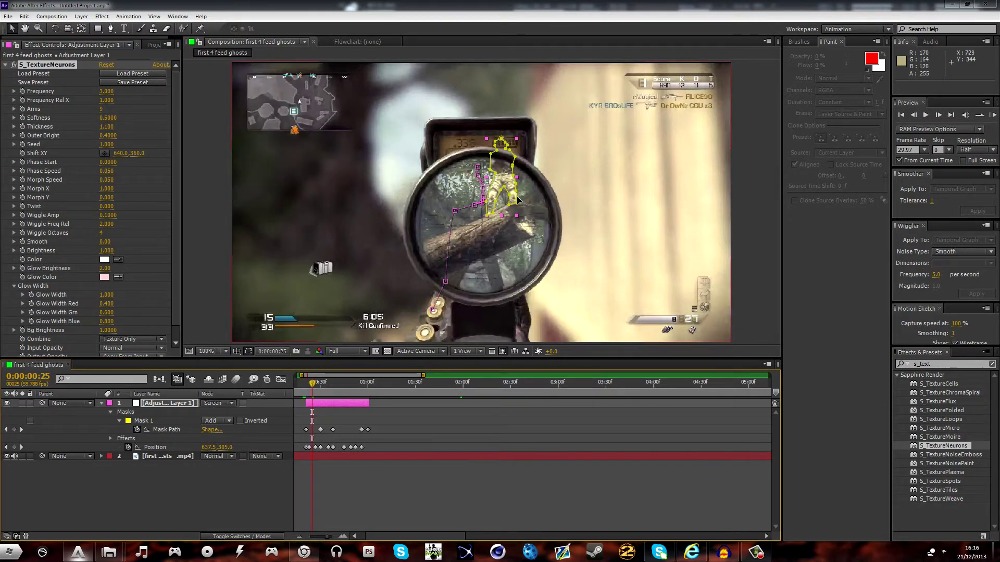
pyautogui.press('.')
pyautogui.press(',')
pyautogui.press(',')
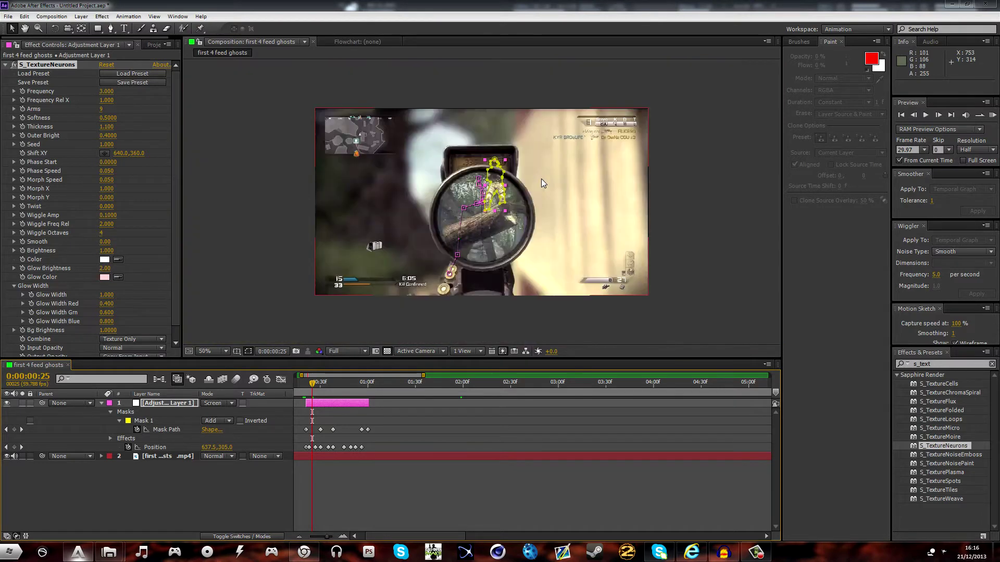
pyautogui.click(110, 92)
pyautogui.write('1.020')
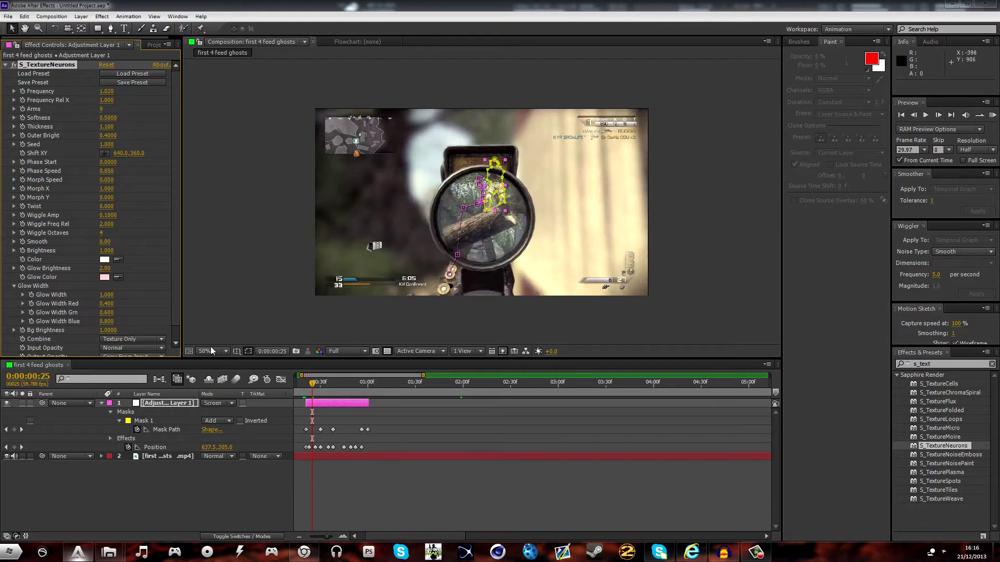
pyautogui.click(211, 351)
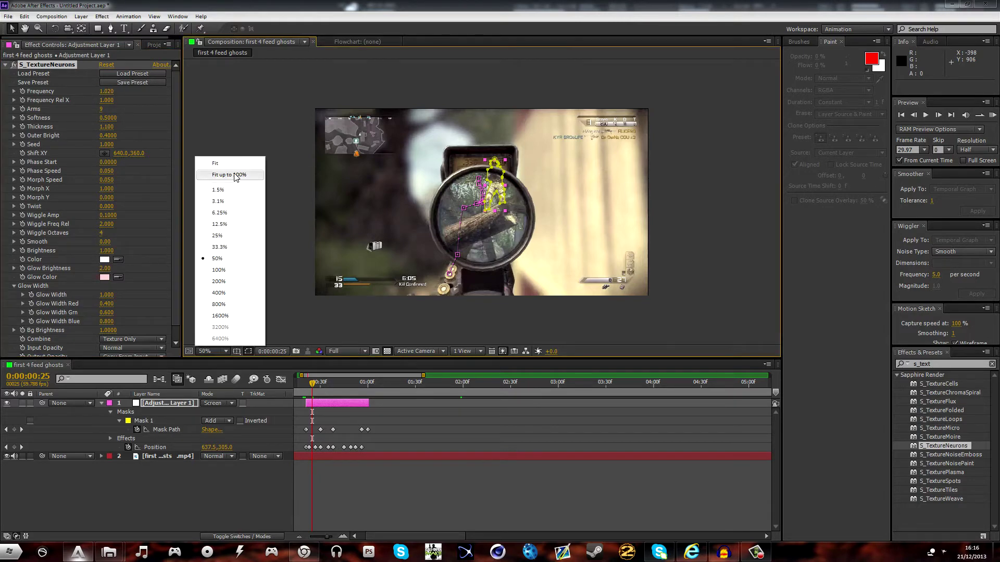
pyautogui.click(230, 176)
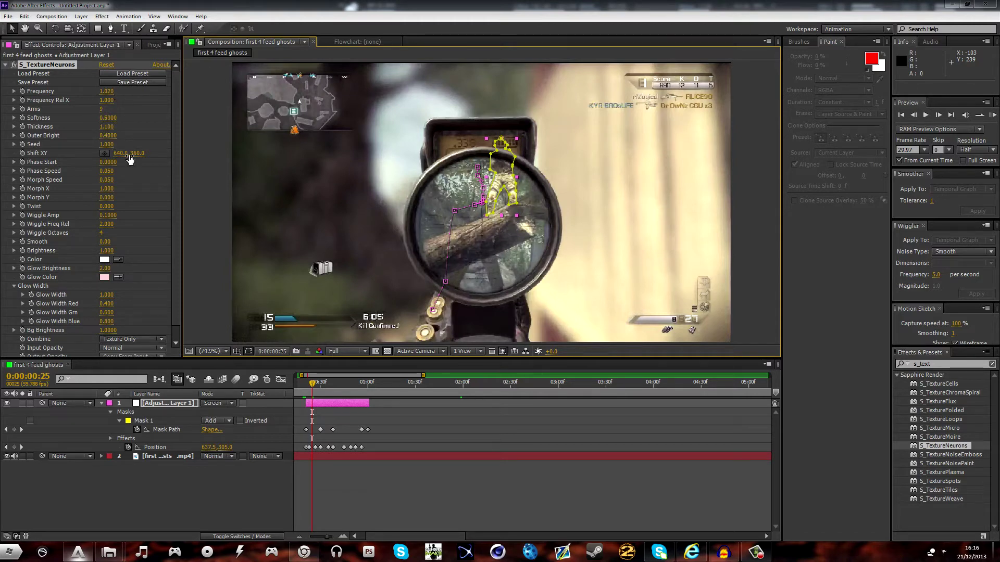
# Set the S_TextureNeurons Color to a bright saturated green.
pyautogui.click(104, 259)
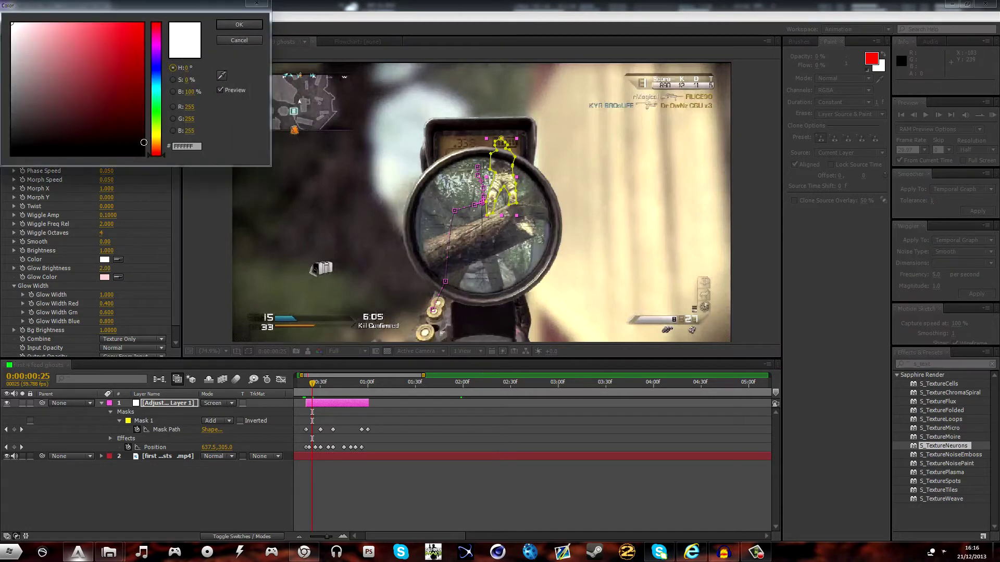
pyautogui.moveTo(153, 127); pyautogui.dragTo(158, 111)
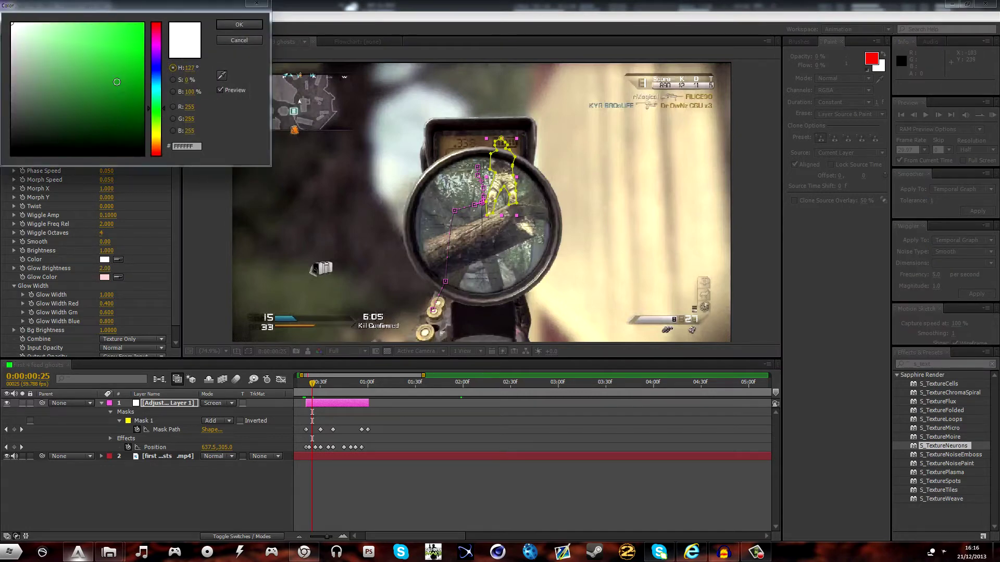
pyautogui.moveTo(114, 67); pyautogui.dragTo(132, 23)
pyautogui.click(240, 27)
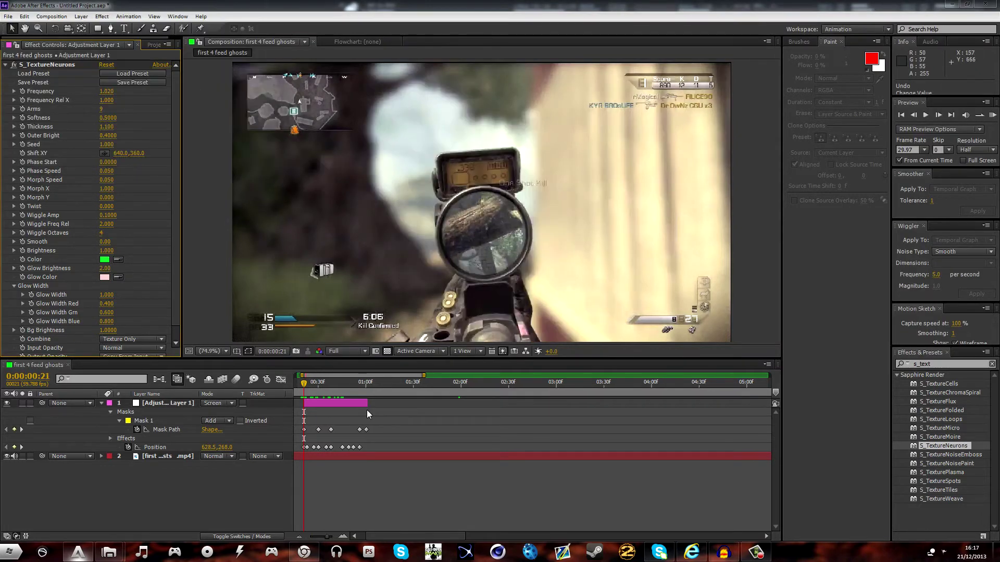
# Keyframe Shift XY and set it to 958.0, 360.0 at the one-second mark.
pyautogui.click(344, 404)
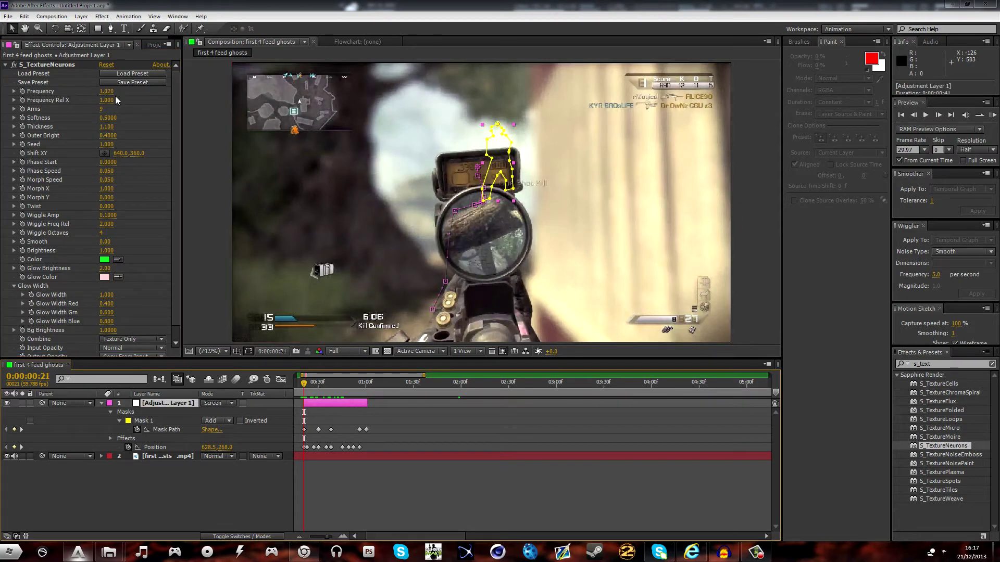
pyautogui.click(22, 153)
pyautogui.click(368, 387)
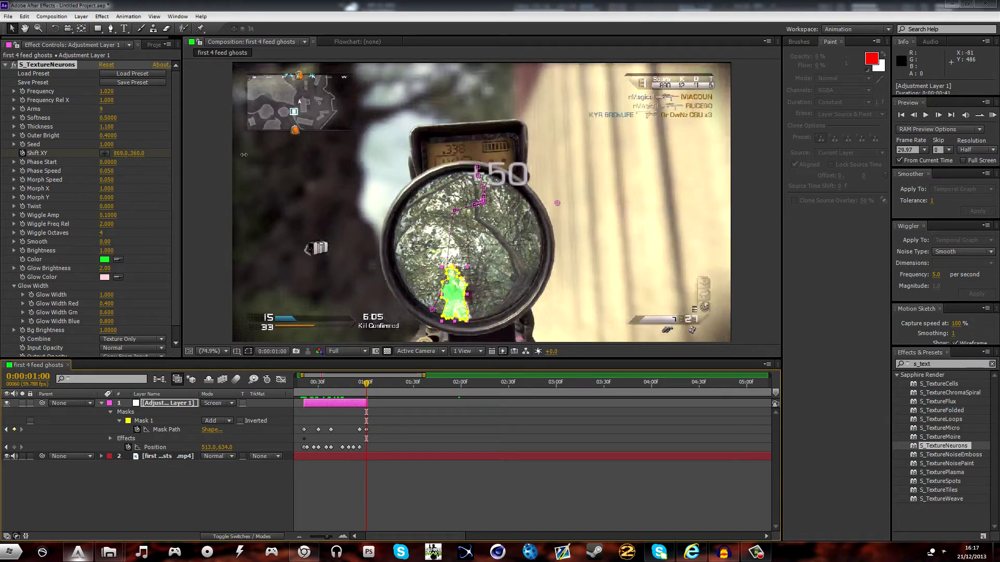
pyautogui.moveTo(171, 157); pyautogui.dragTo(275, 147)
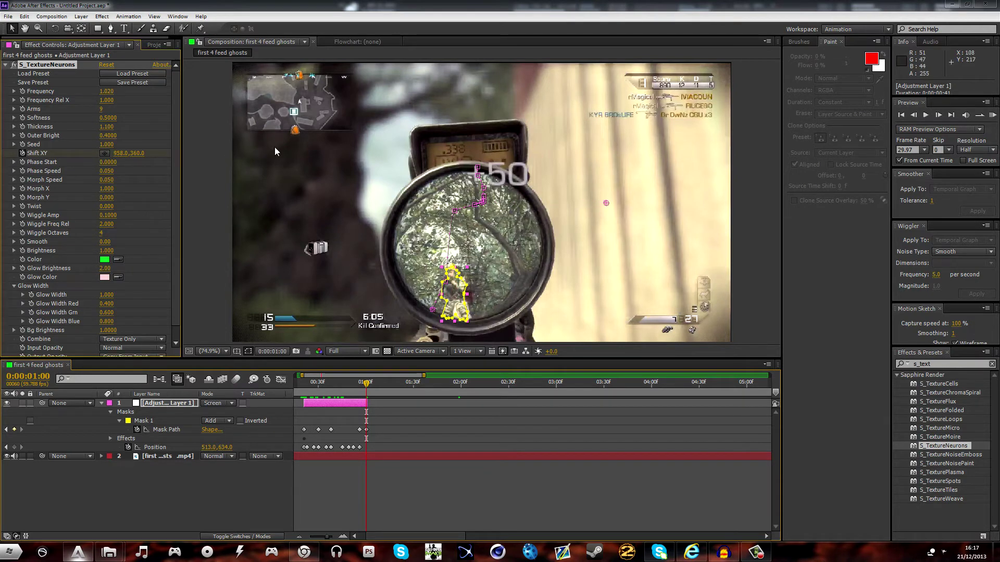
pyautogui.click(387, 498)
pyautogui.moveTo(351, 386)
pyautogui.mouseDown()
pyautogui.moveTo(315, 388)
pyautogui.moveTo(359, 383)
pyautogui.mouseUp()
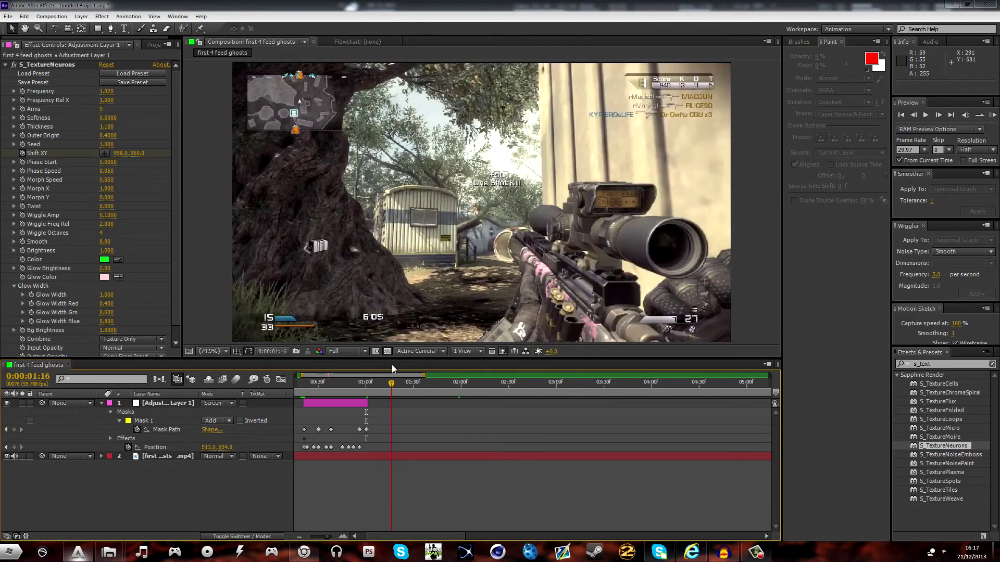
# Preview the effect across the clip and set Morph X to 5.200.
pyautogui.moveTo(360, 382)
pyautogui.mouseDown()
pyautogui.moveTo(302, 397)
pyautogui.moveTo(345, 386)
pyautogui.mouseUp()
pyautogui.moveTo(353, 383); pyautogui.dragTo(333, 392)
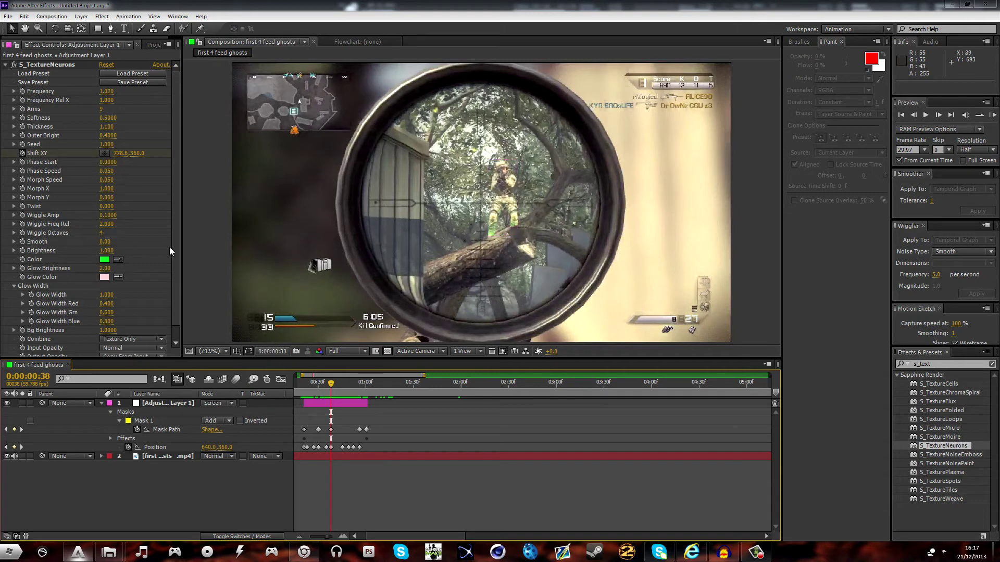
pyautogui.moveTo(107, 188); pyautogui.dragTo(136, 192)
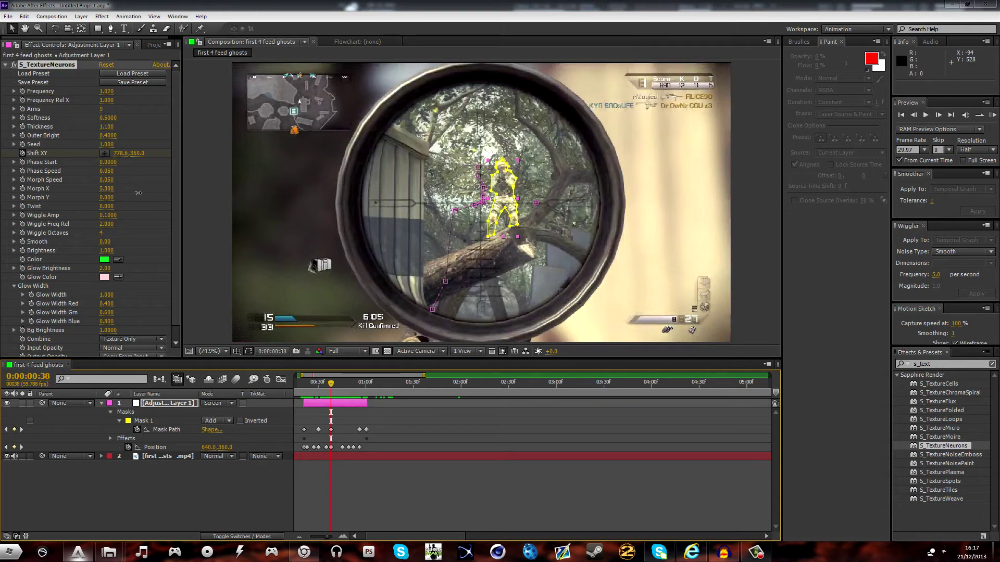
pyautogui.moveTo(134, 190); pyautogui.dragTo(129, 190)
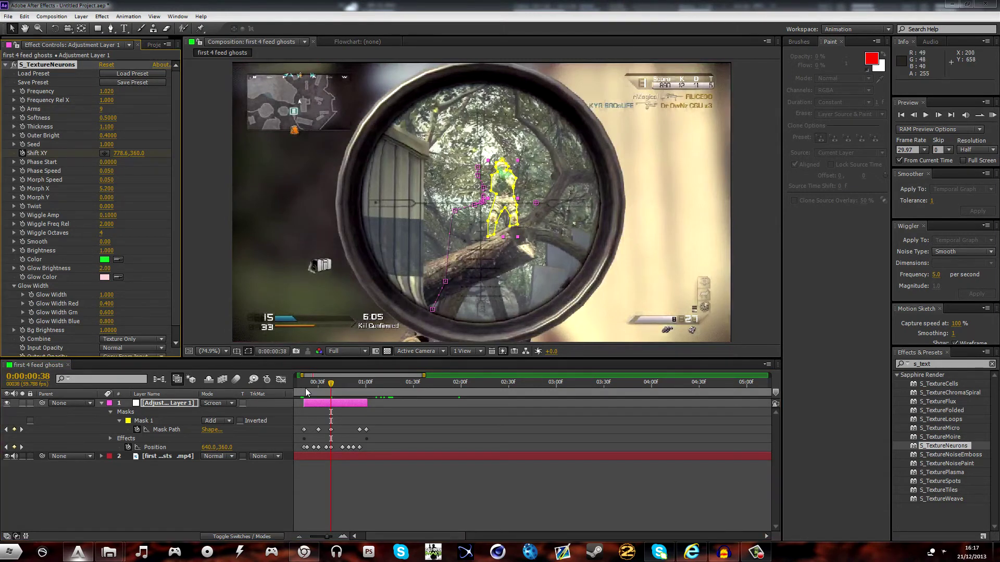